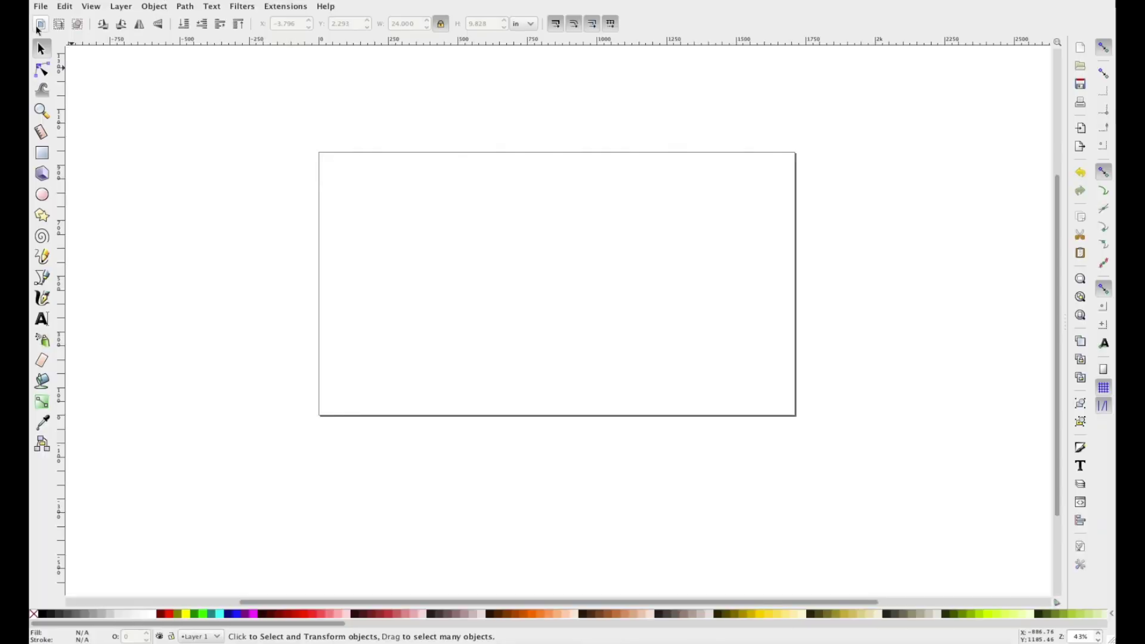
click(40, 6)
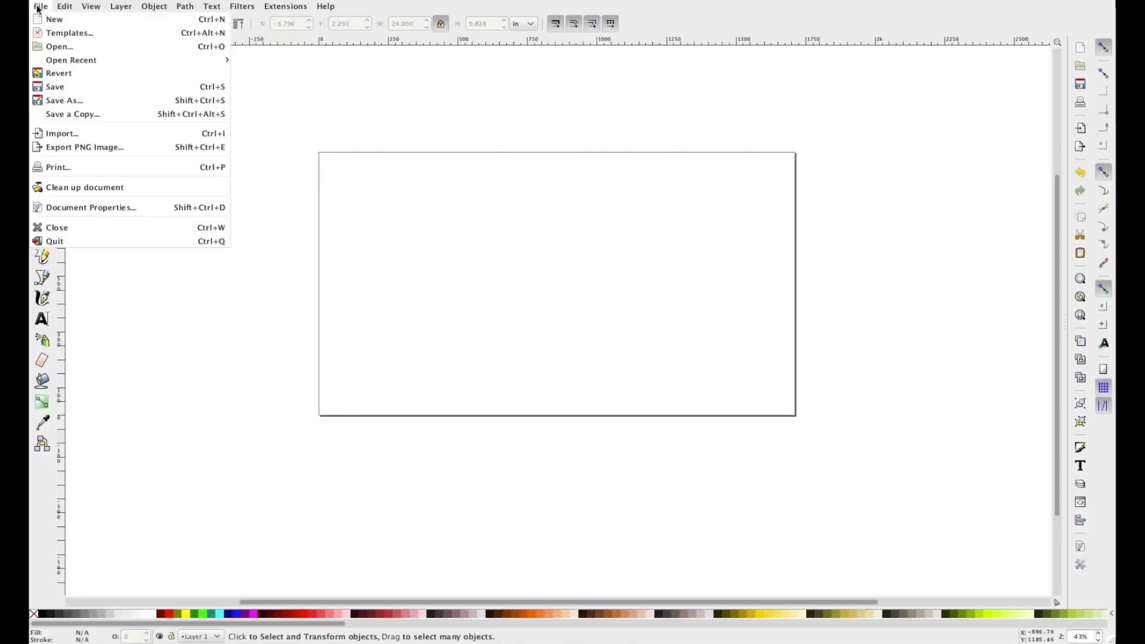
click(69, 209)
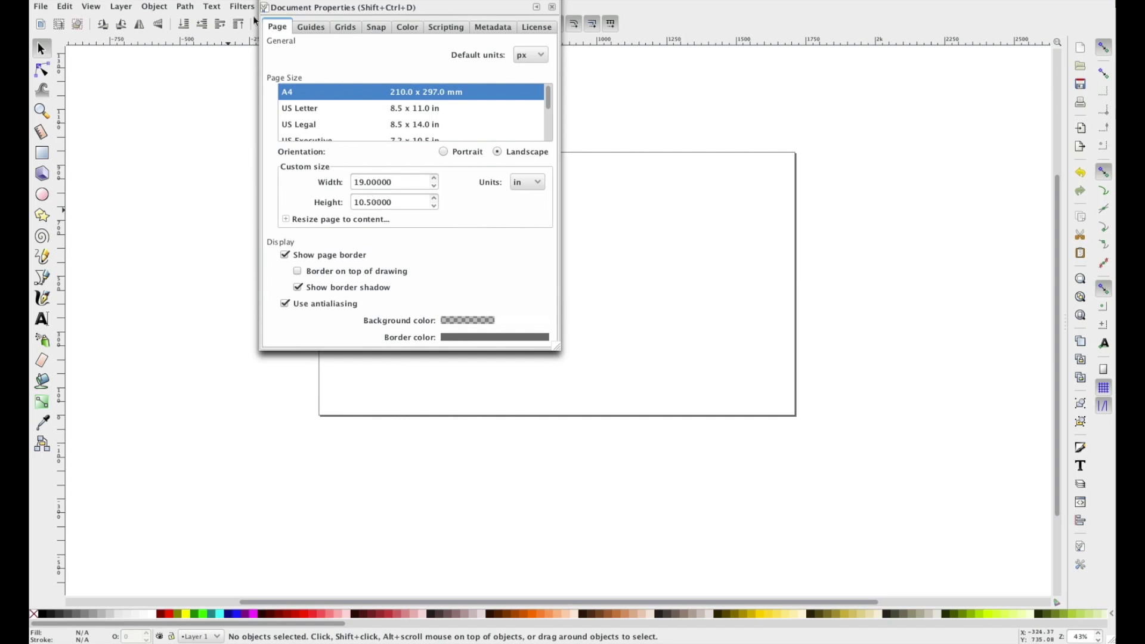
key(ctrl+w)
Type 'donuts' on the page and enlarge it to about 9.7 in wide.
click(42, 319)
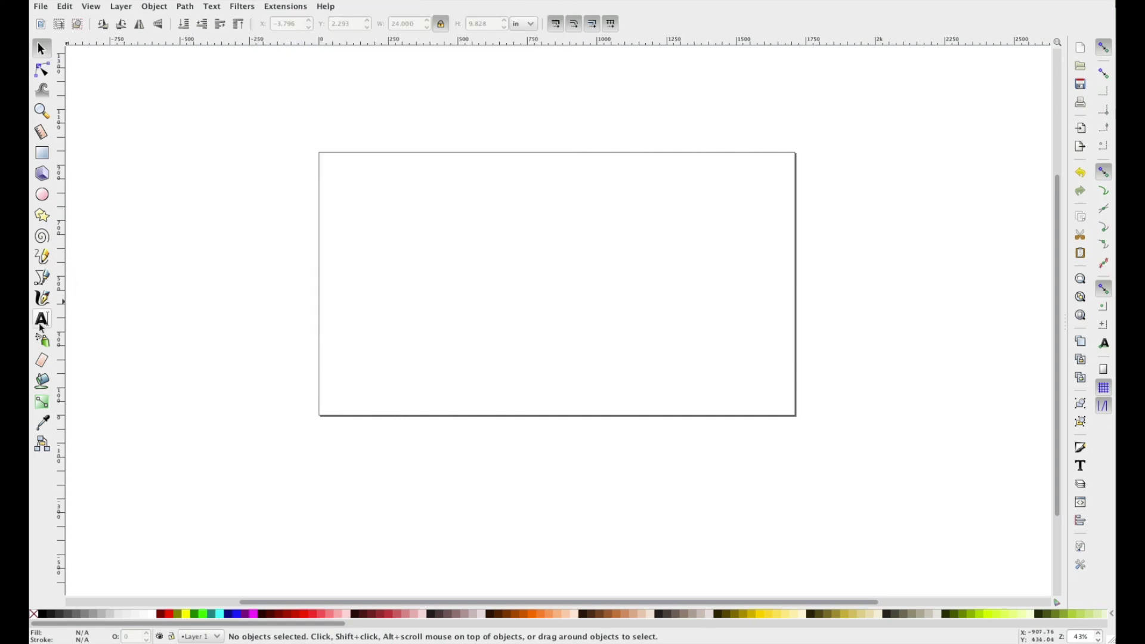
click(440, 266)
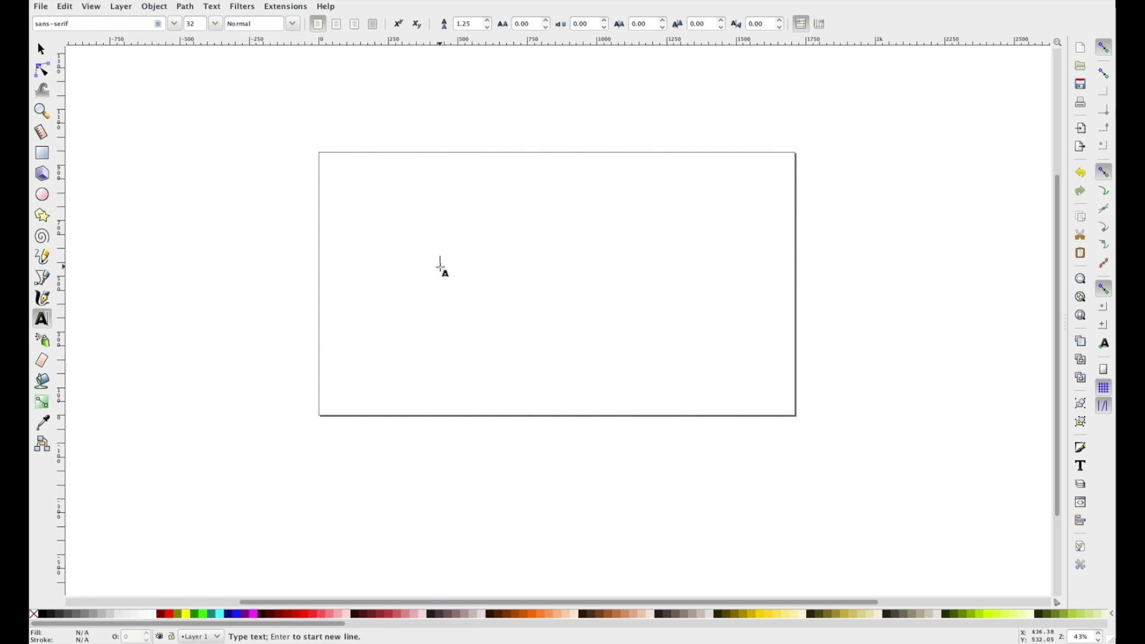
text(donuts)
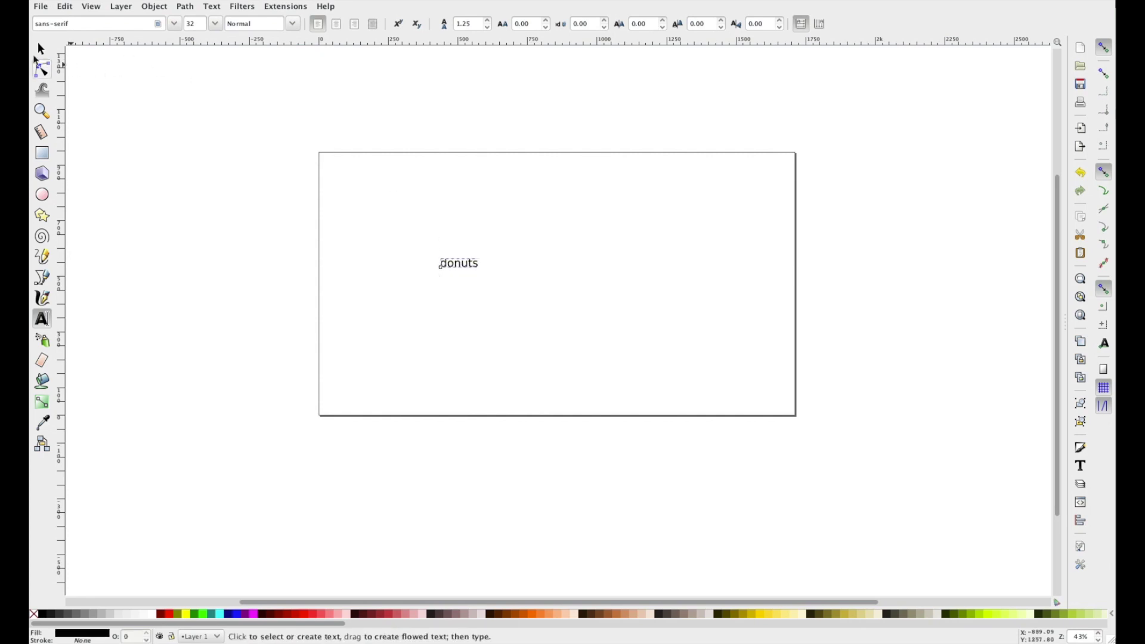
click(42, 49)
drag(483, 276, 692, 325)
Set the donuts text in the Autumn in November script font.
triple_click(669, 316)
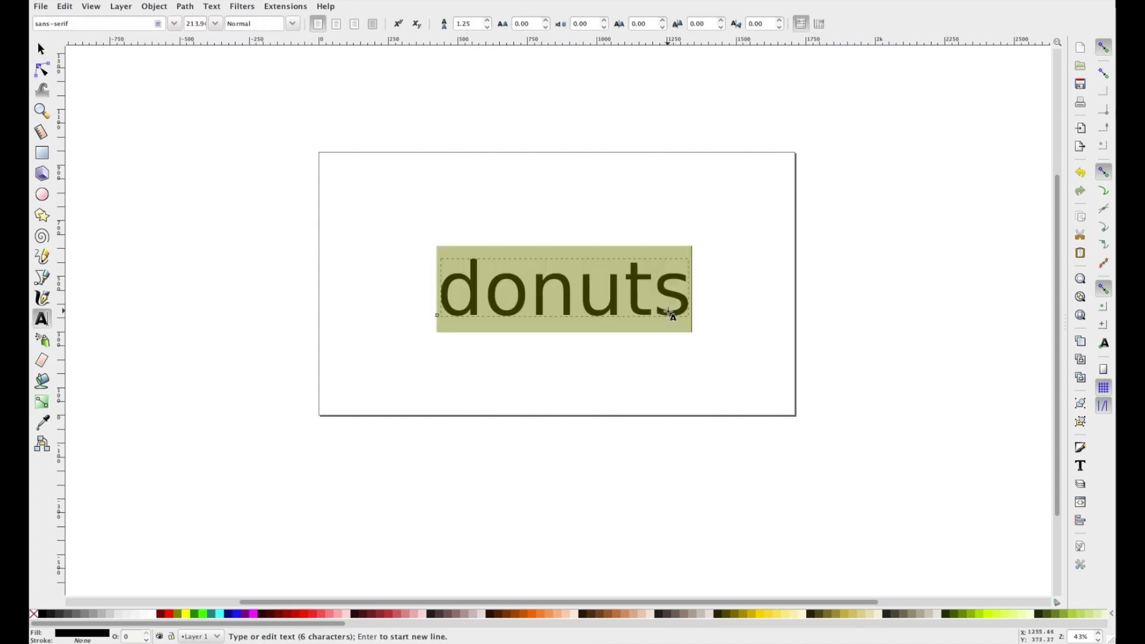
click(72, 24)
text(Au)
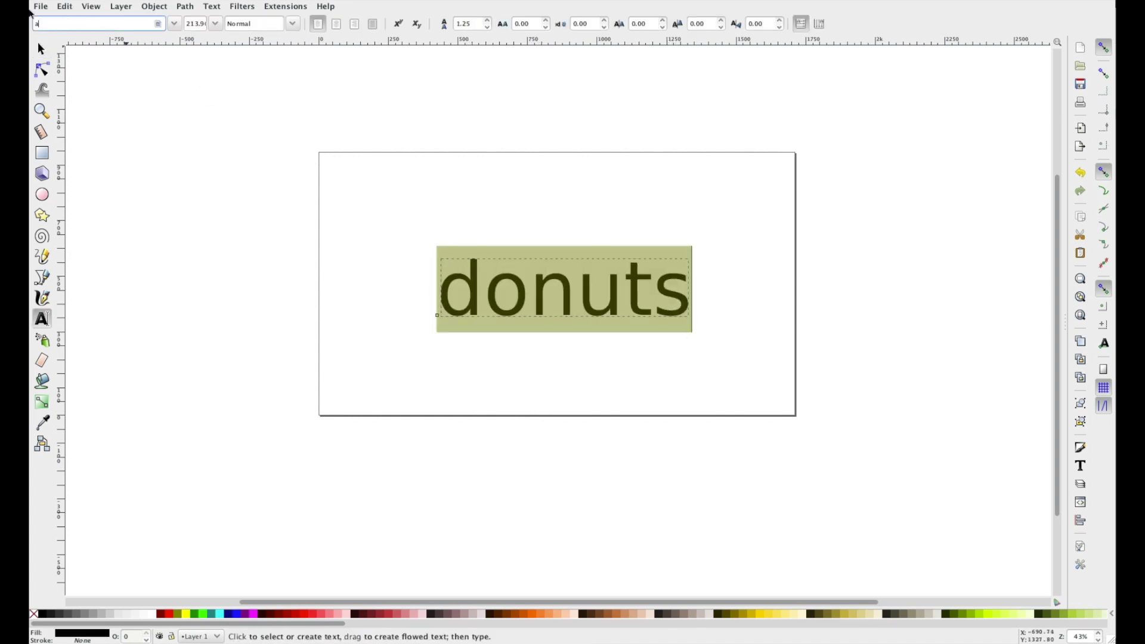
click(54, 44)
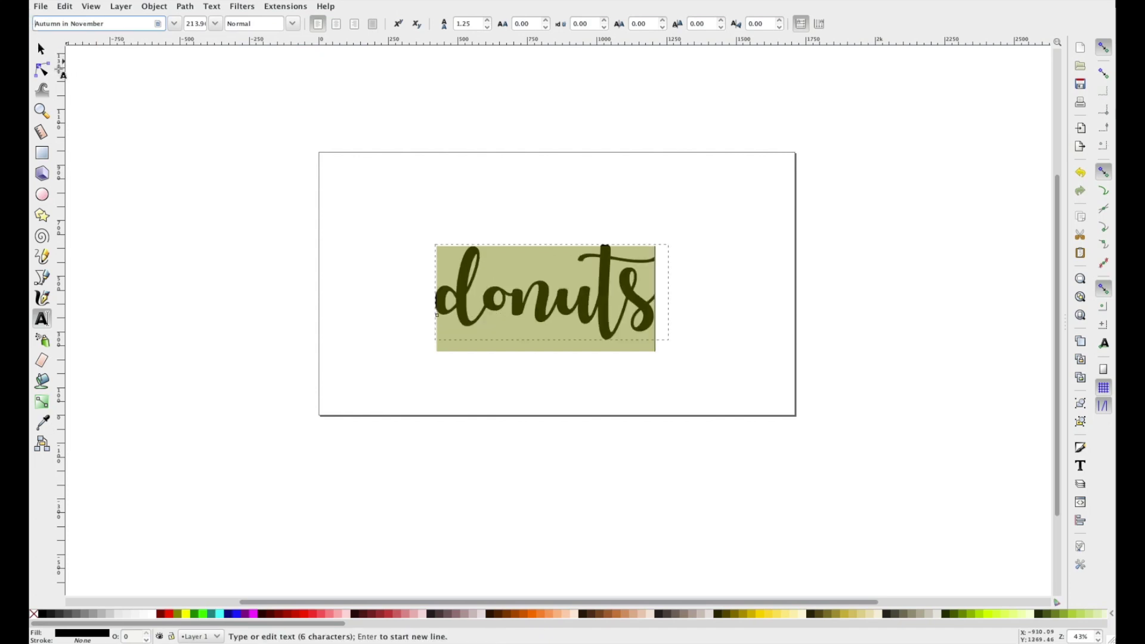
click(41, 48)
click(316, 203)
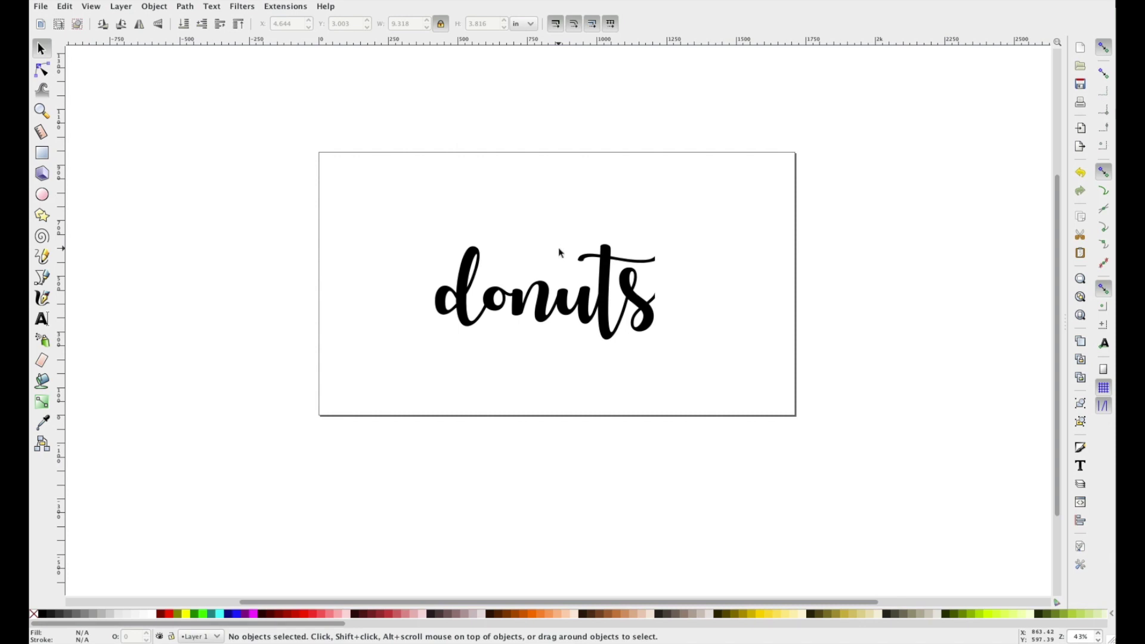
click(620, 275)
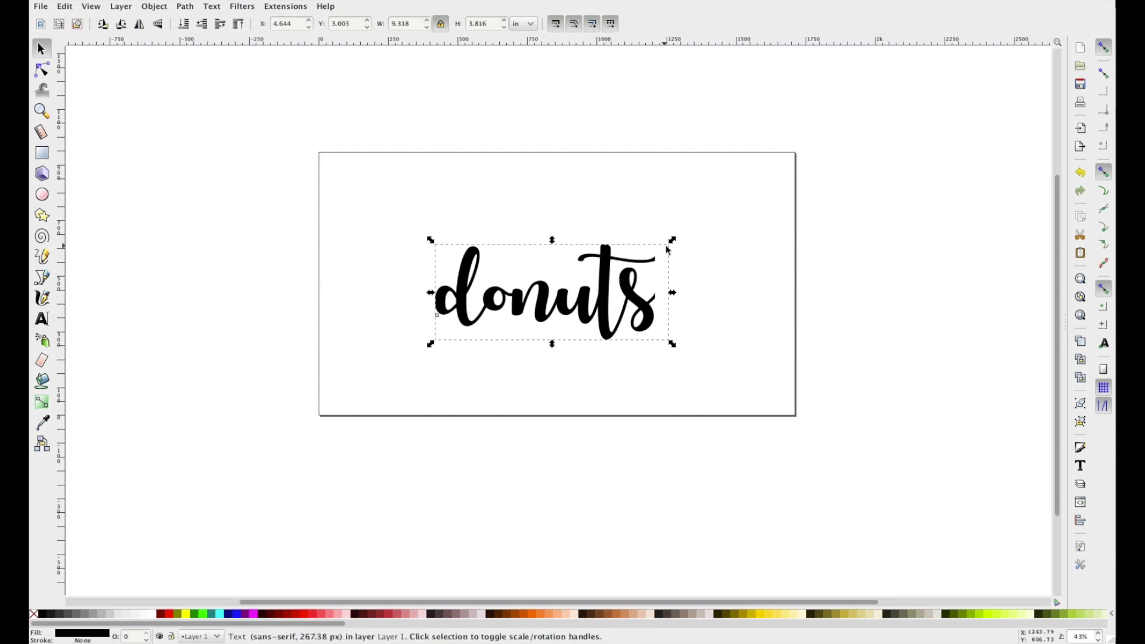
Stretch the donuts text across the page width and convert it to outlines.
drag(674, 239, 818, 142)
drag(437, 340, 249, 153)
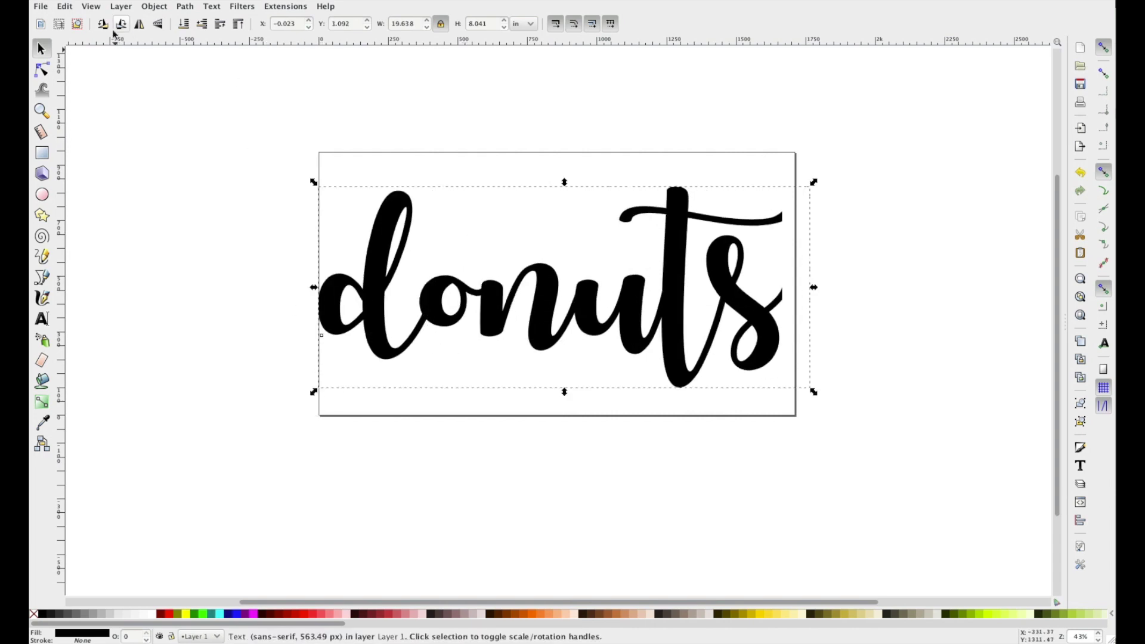
click(185, 7)
click(188, 18)
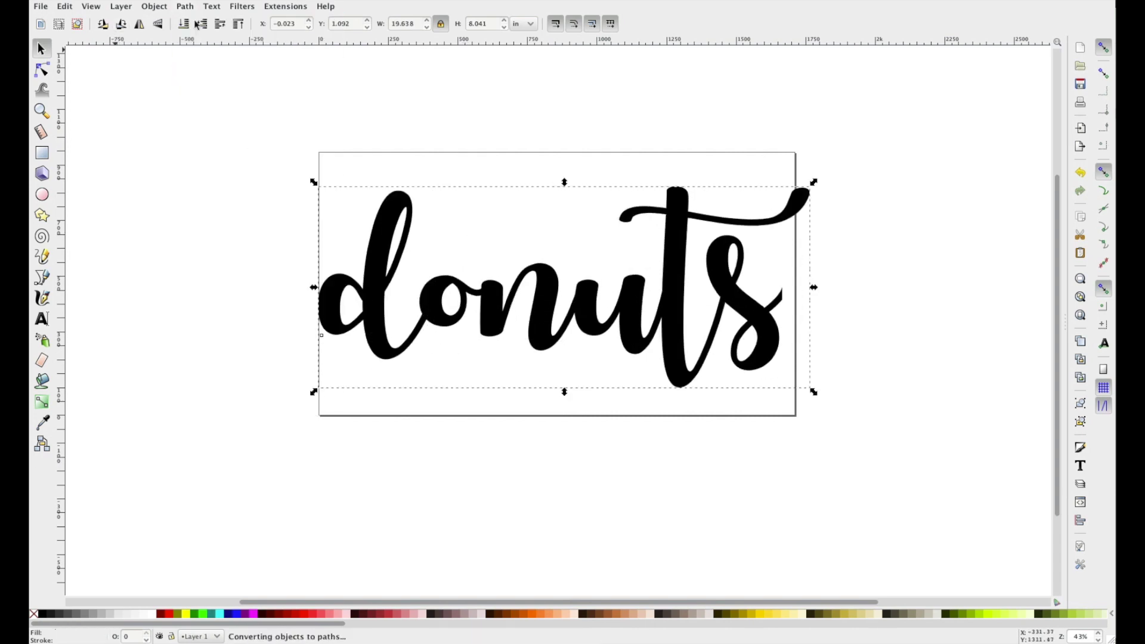
Ungroup the outlines into letters and union them into a single 338-node path.
click(154, 7)
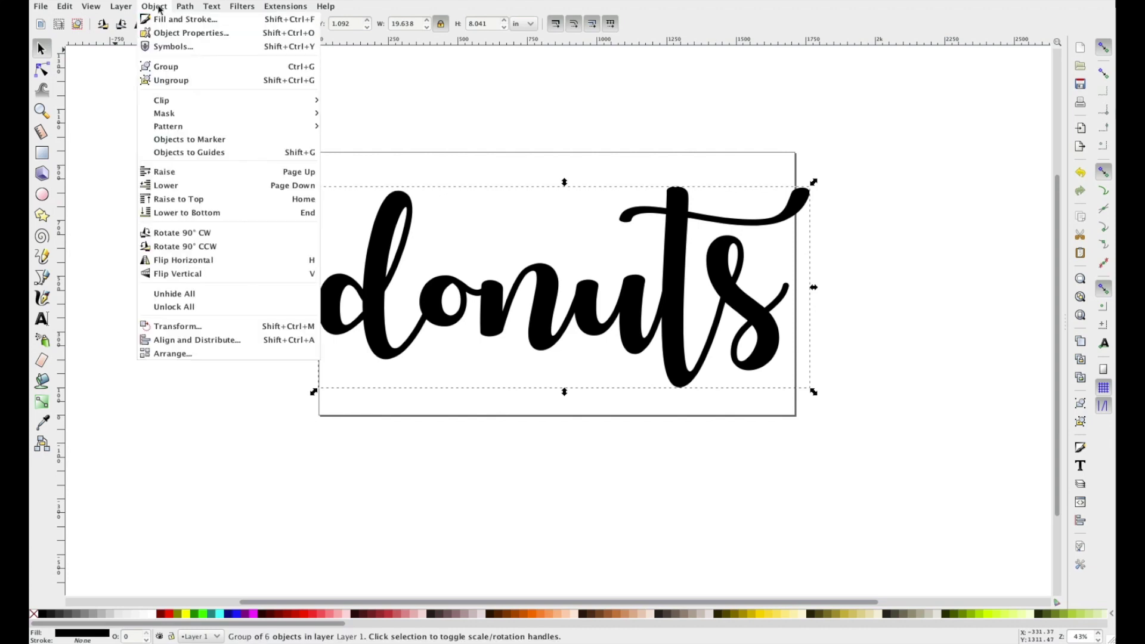
click(171, 82)
click(185, 6)
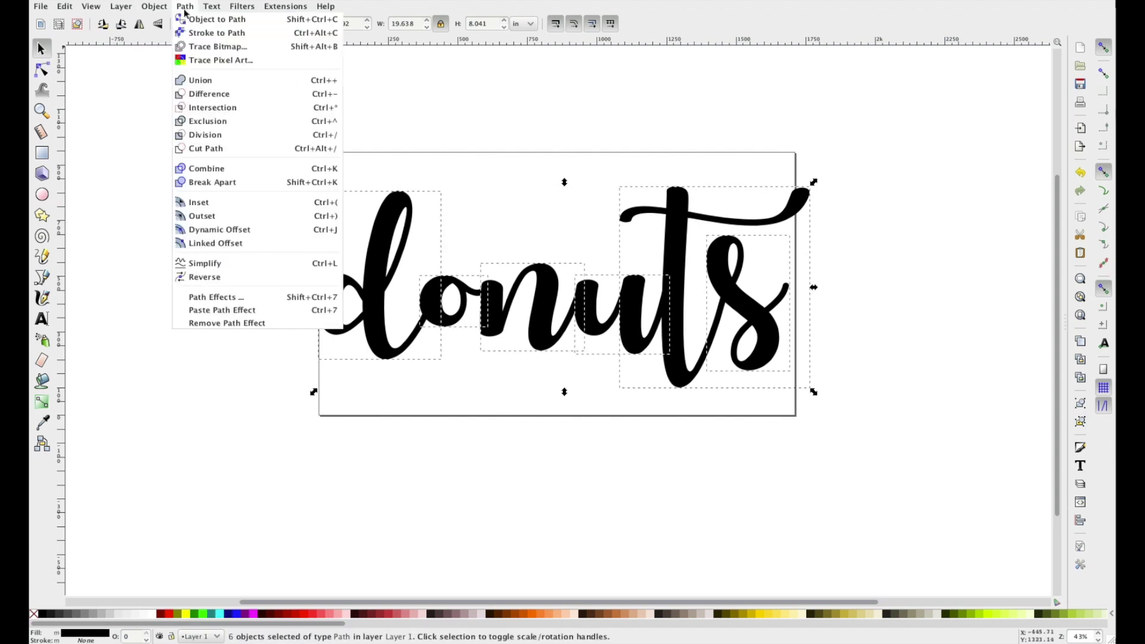
click(209, 84)
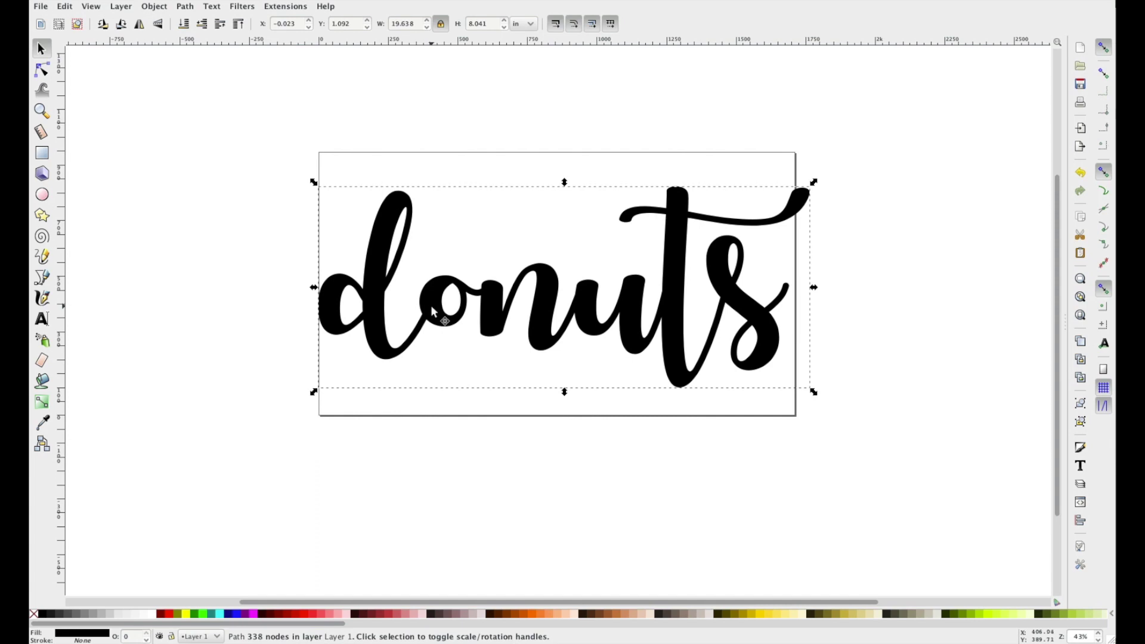
Rotate the lettering 90° clockwise and move it down and right.
click(121, 23)
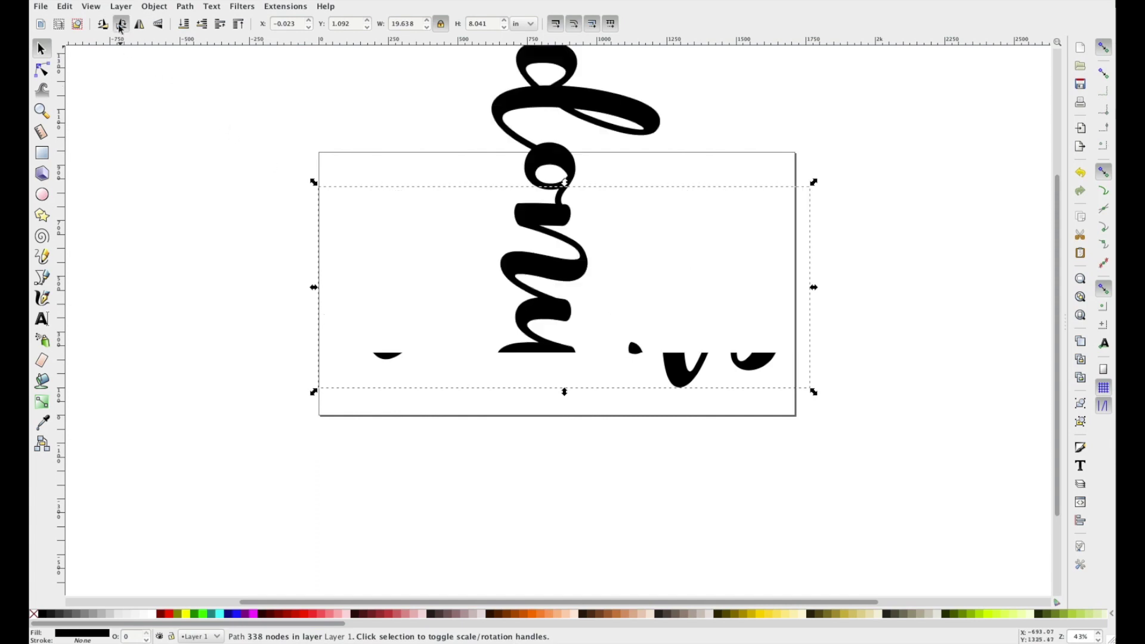
drag(570, 170, 666, 278)
scroll(666, 277, down, 4)
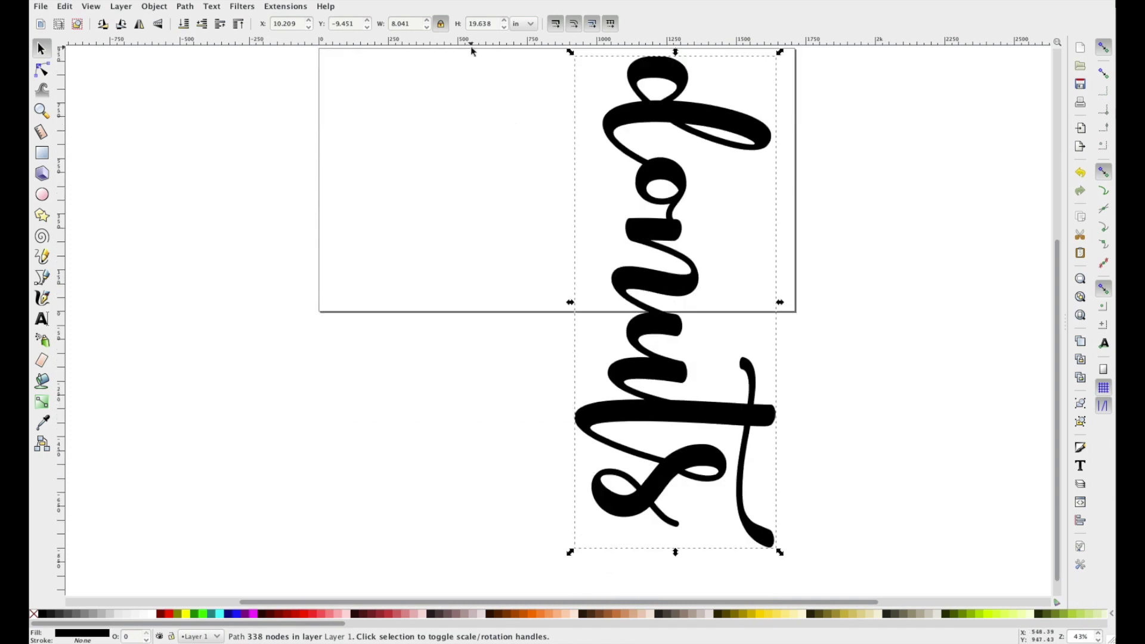
Set the lettering's height to 23 inches with proportions locked.
triple_click(493, 23)
text(23)
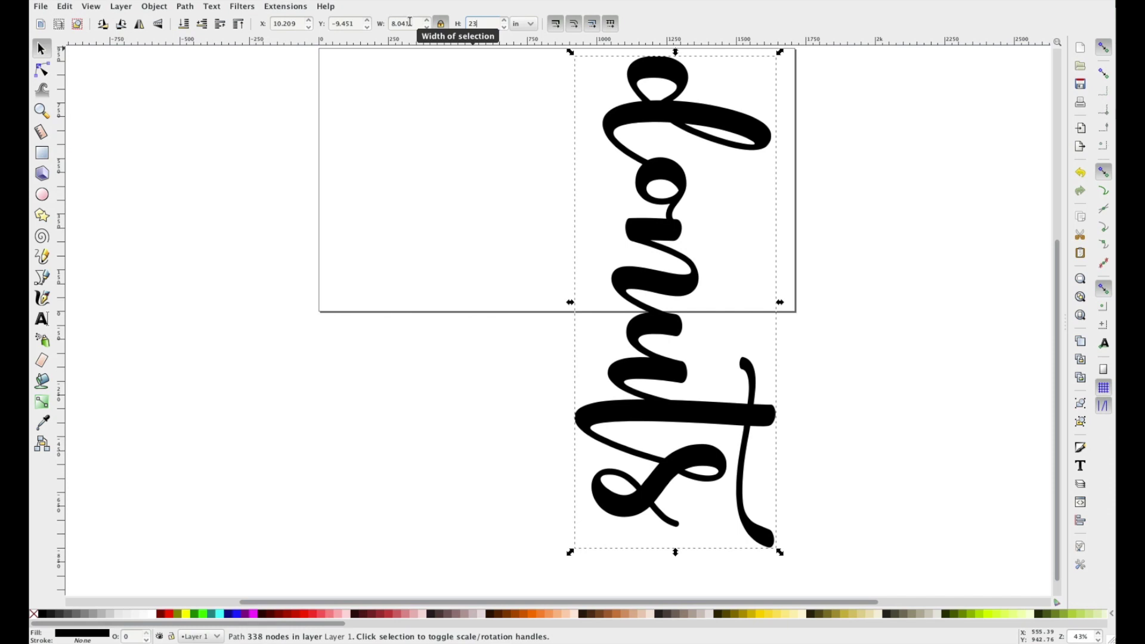
key(Return)
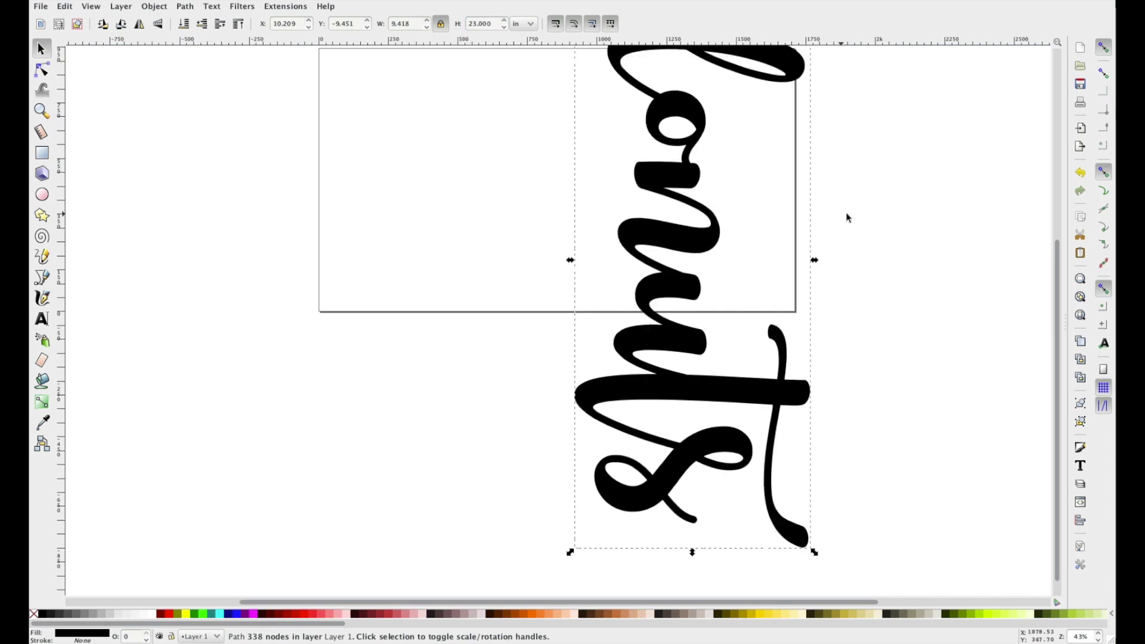
key(Escape)
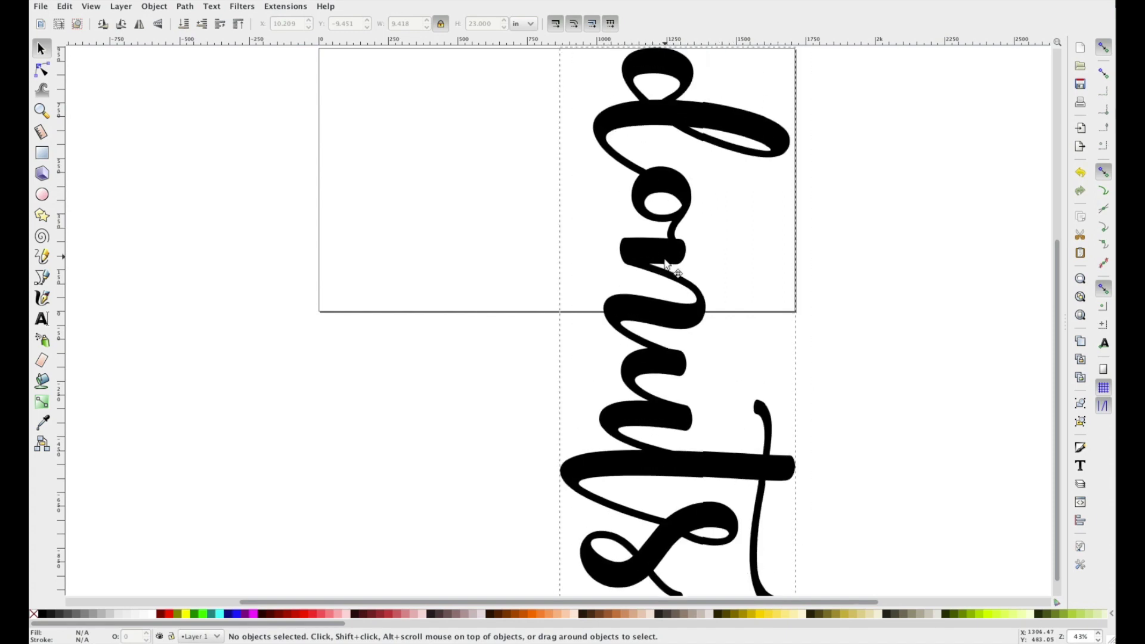
Move the lettering against the page's top-right corner.
click(666, 260)
drag(666, 261, 620, 274)
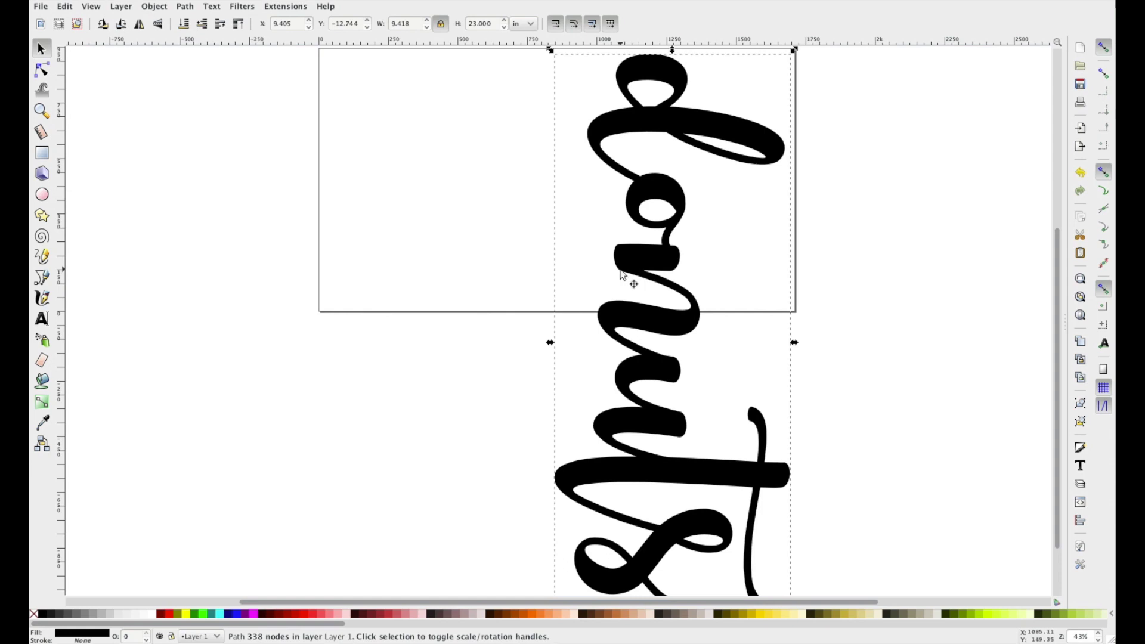
click(42, 111)
Give the donuts path a solid green stroke and set its fill to No paint.
drag(617, 250, 680, 281)
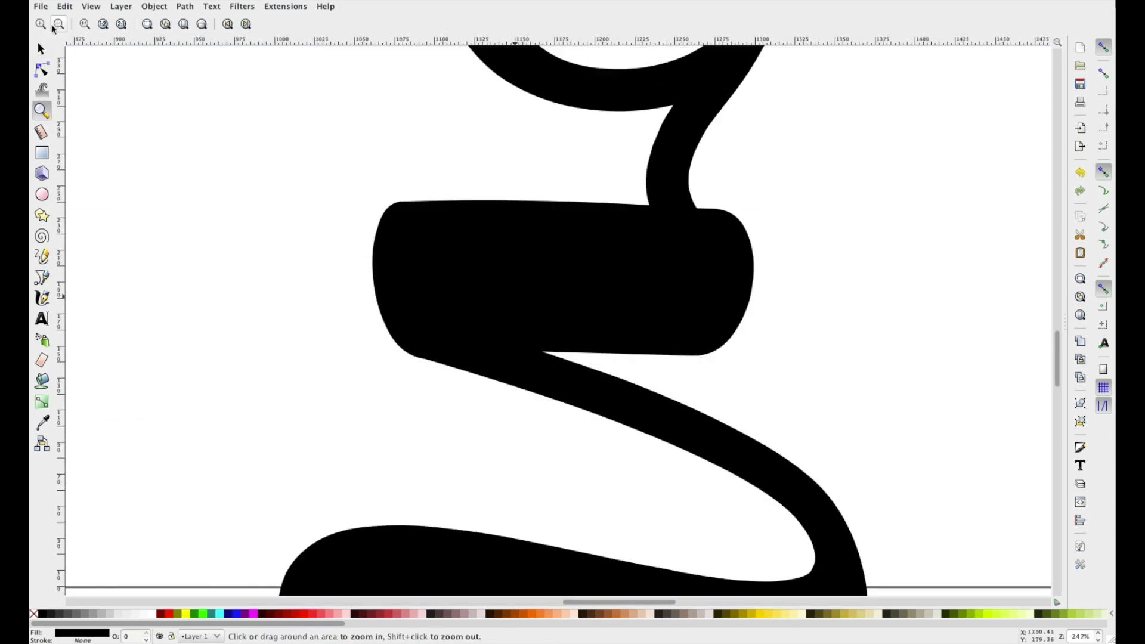
click(41, 50)
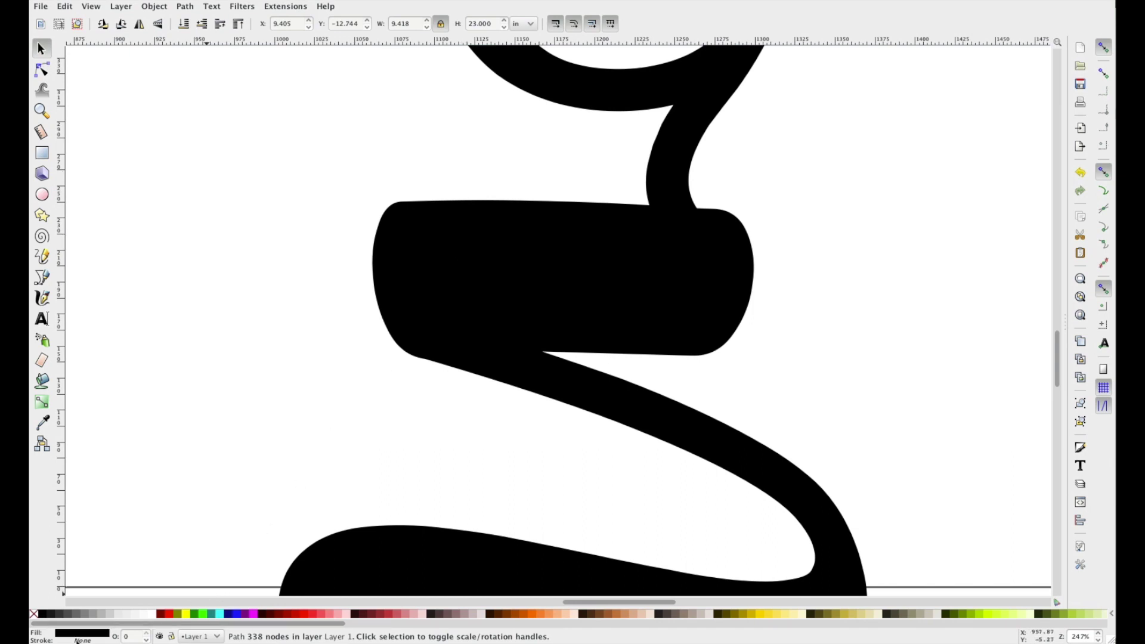
click(78, 640)
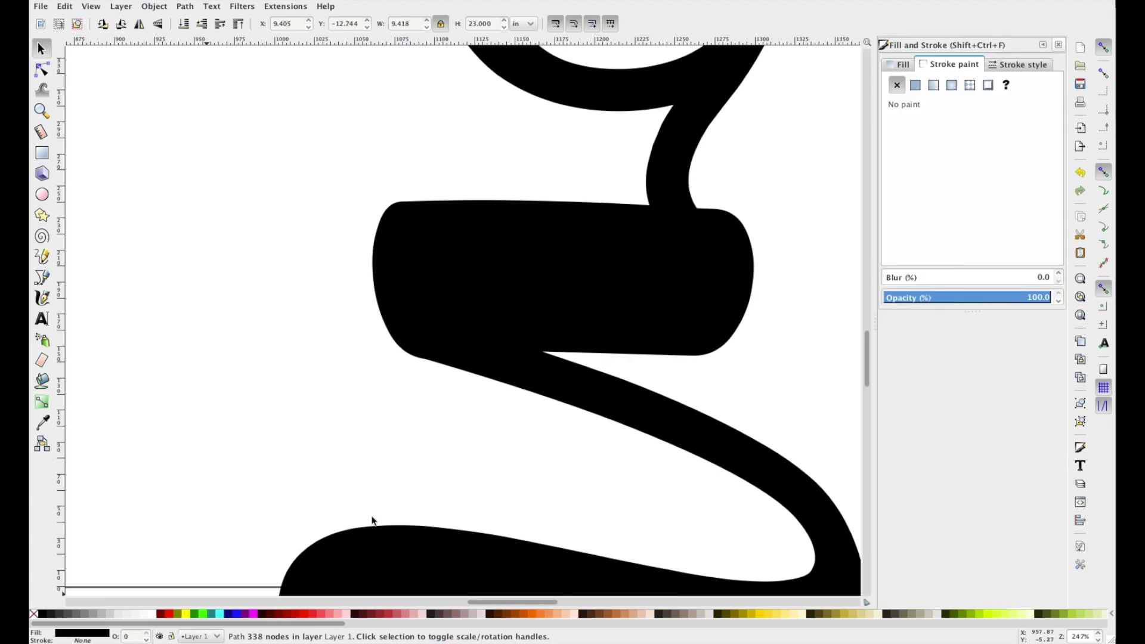
click(916, 86)
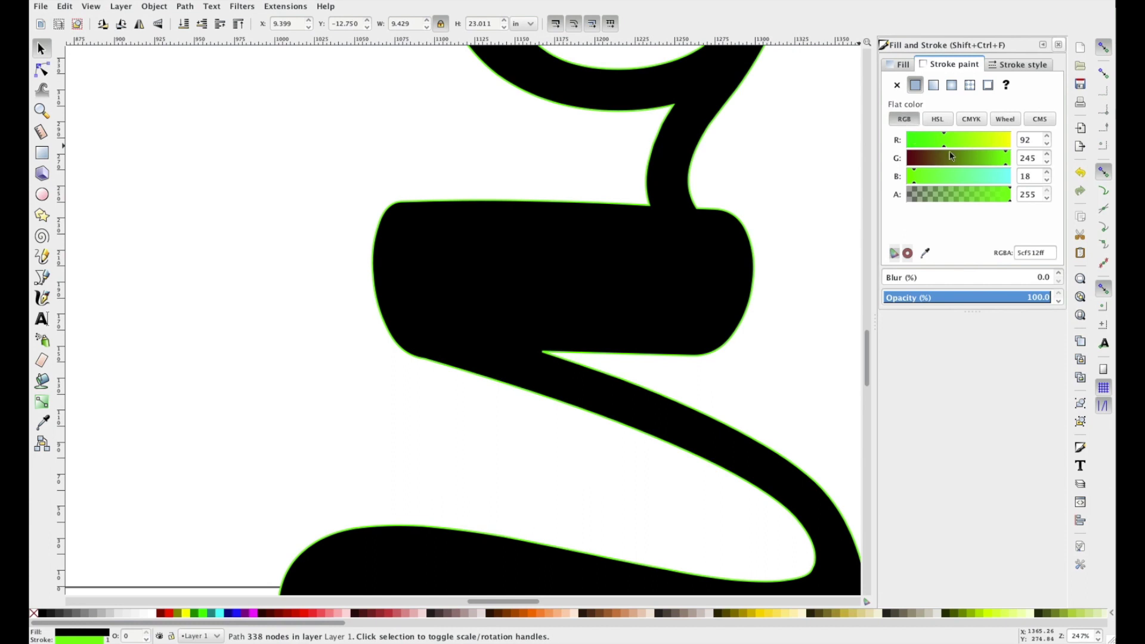
click(898, 64)
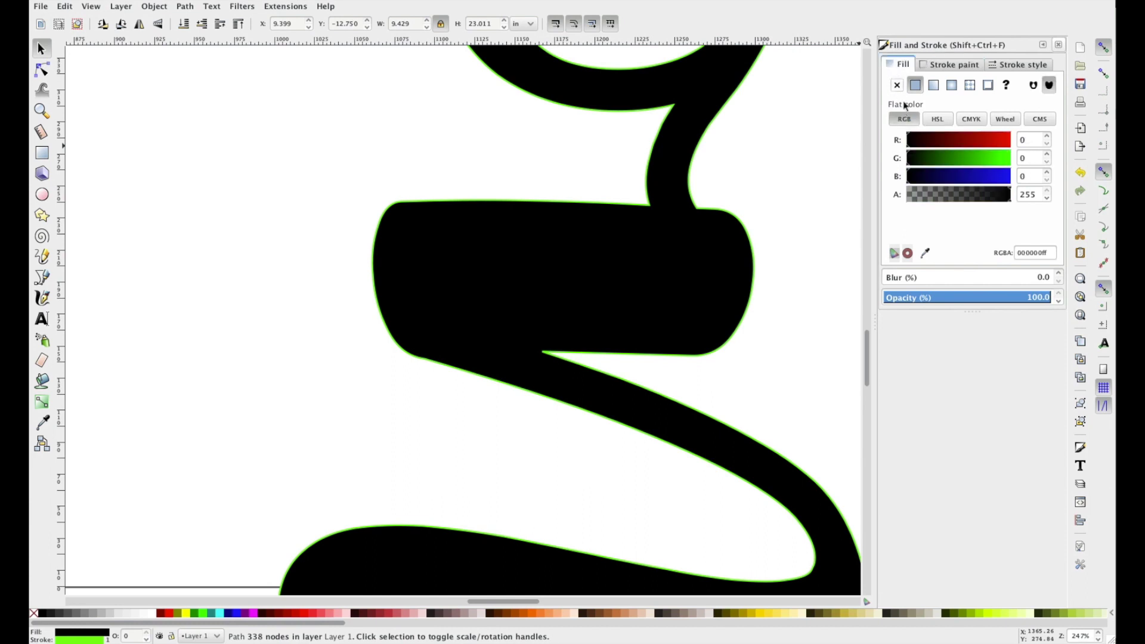
click(896, 85)
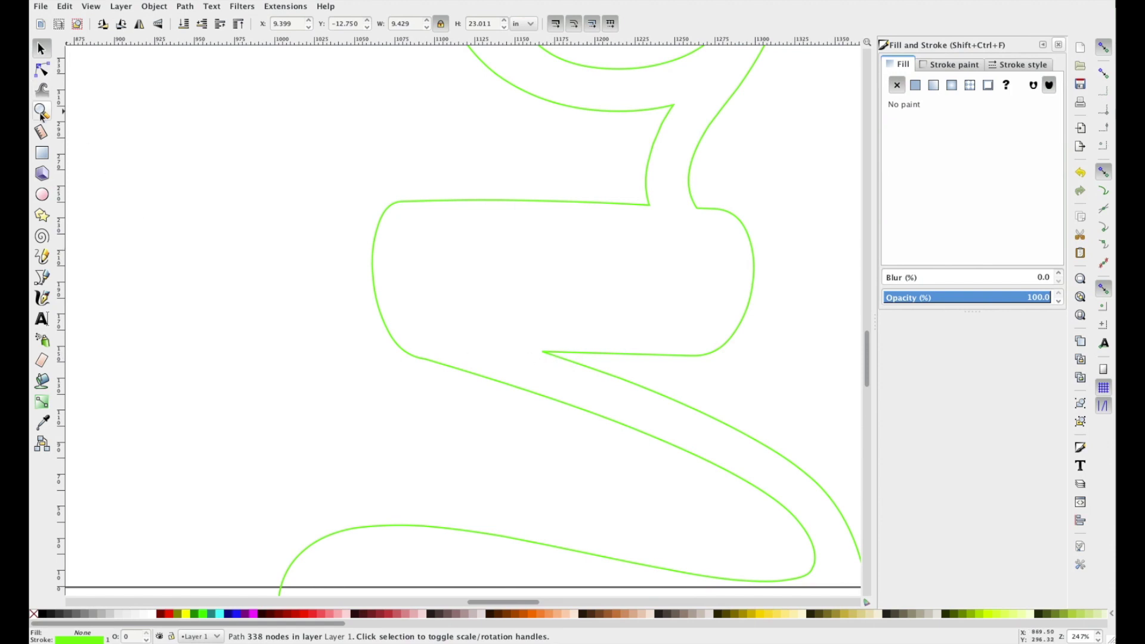
click(40, 114)
Break the outline at the sharp inner corner node and delete the segment there.
drag(567, 340, 391, 383)
click(42, 70)
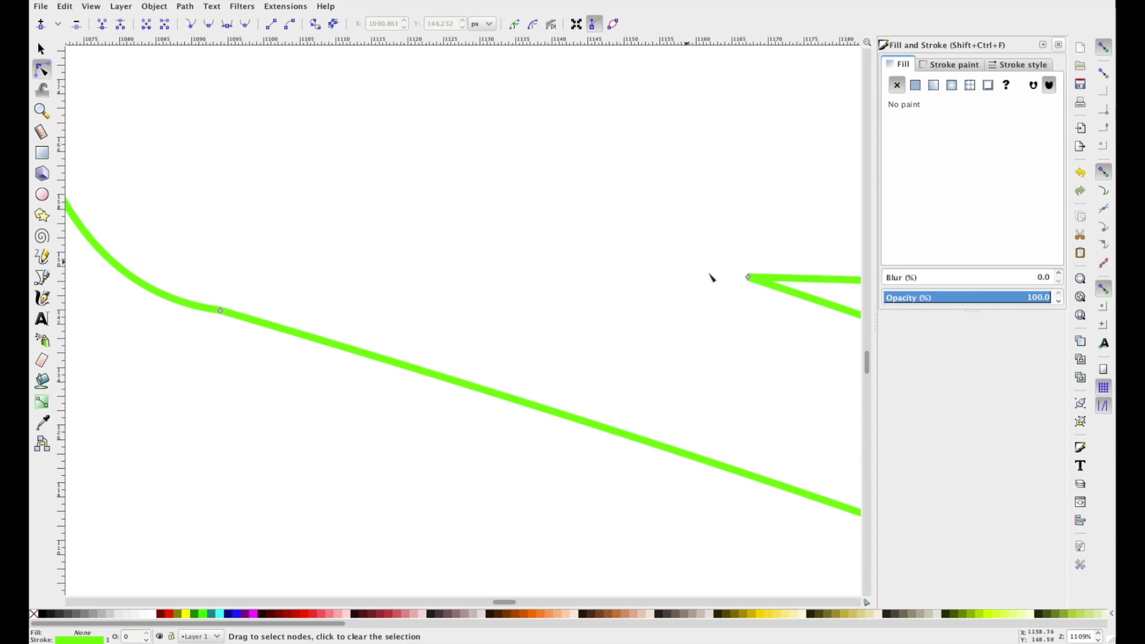
click(749, 278)
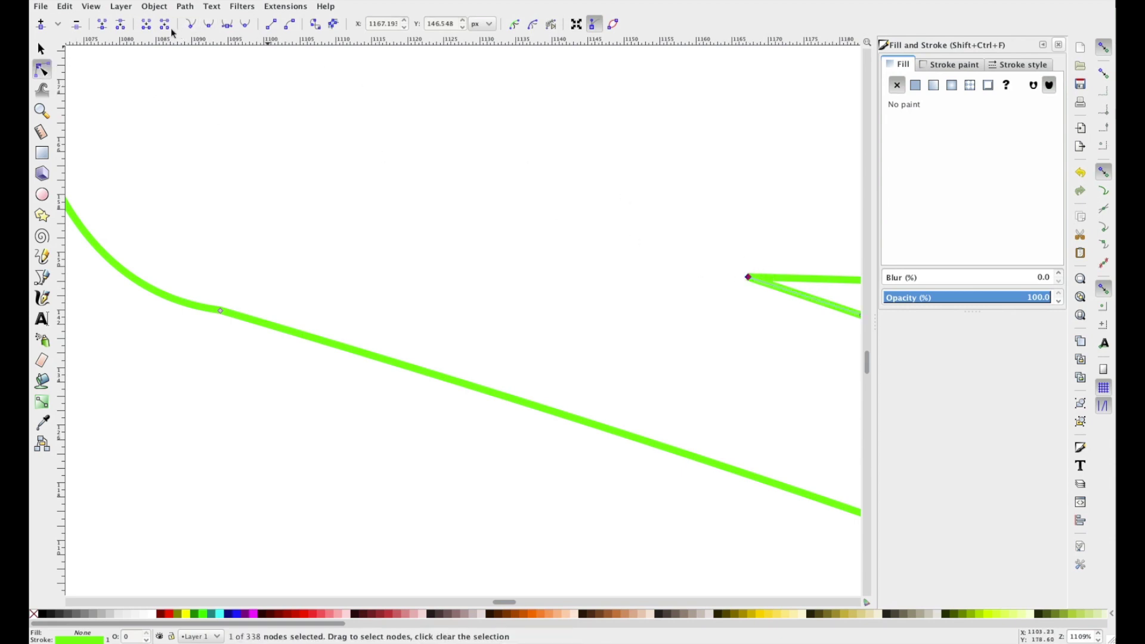
click(120, 25)
click(220, 311)
click(121, 26)
click(161, 115)
Zoom back out until the whole page is visible.
click(42, 111)
click(58, 25)
click(58, 25)
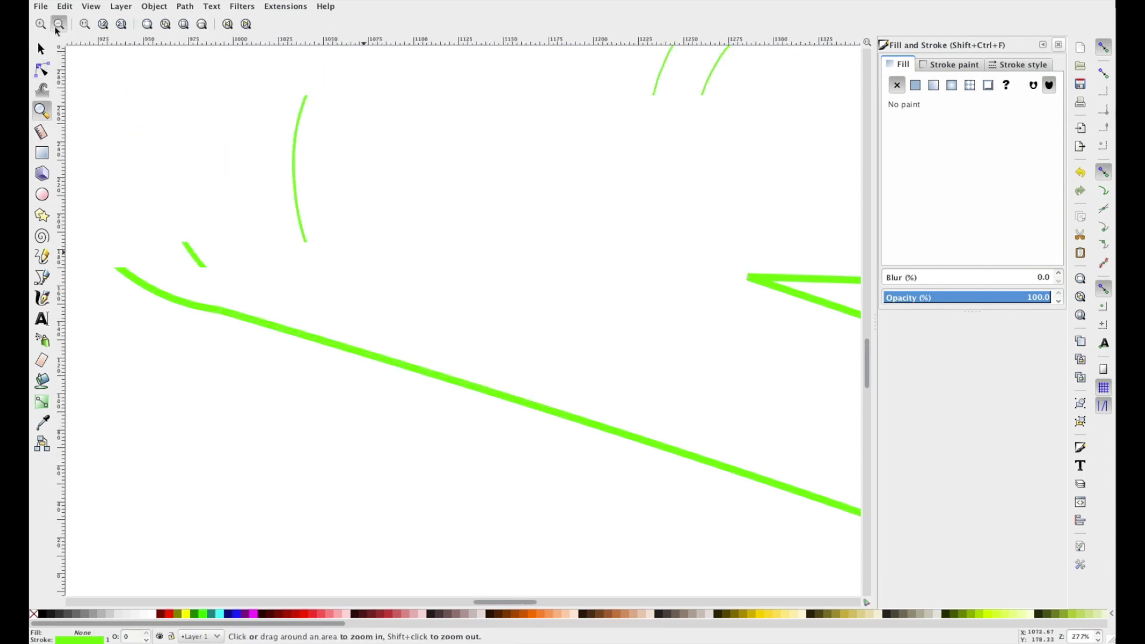
click(58, 26)
click(58, 25)
click(58, 25)
click(58, 25)
click(58, 25)
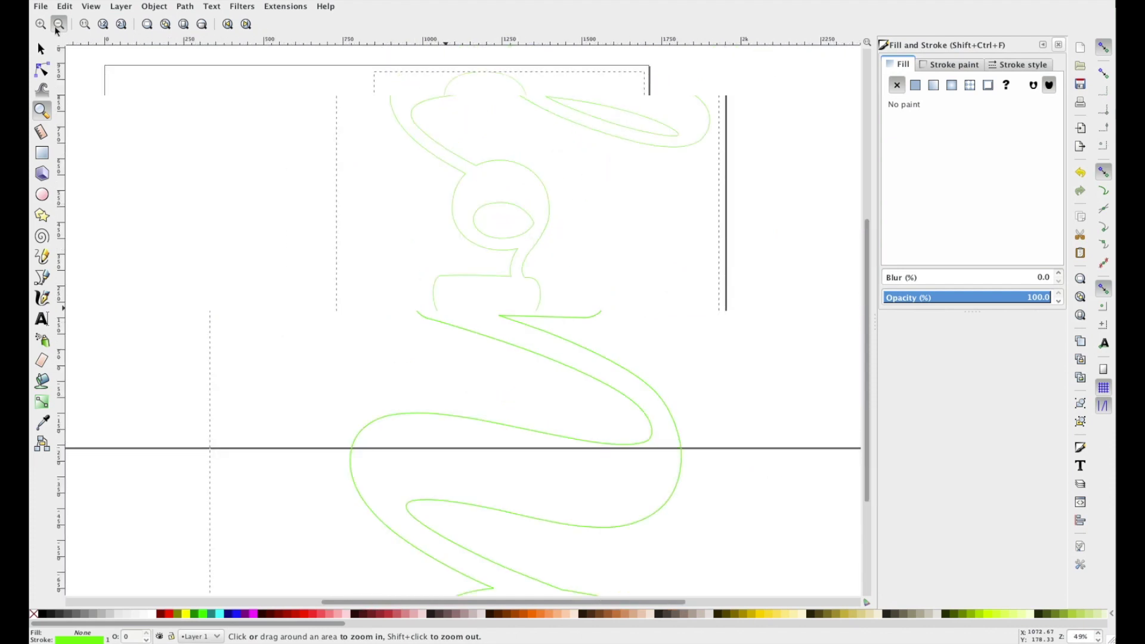
click(58, 25)
click(156, 7)
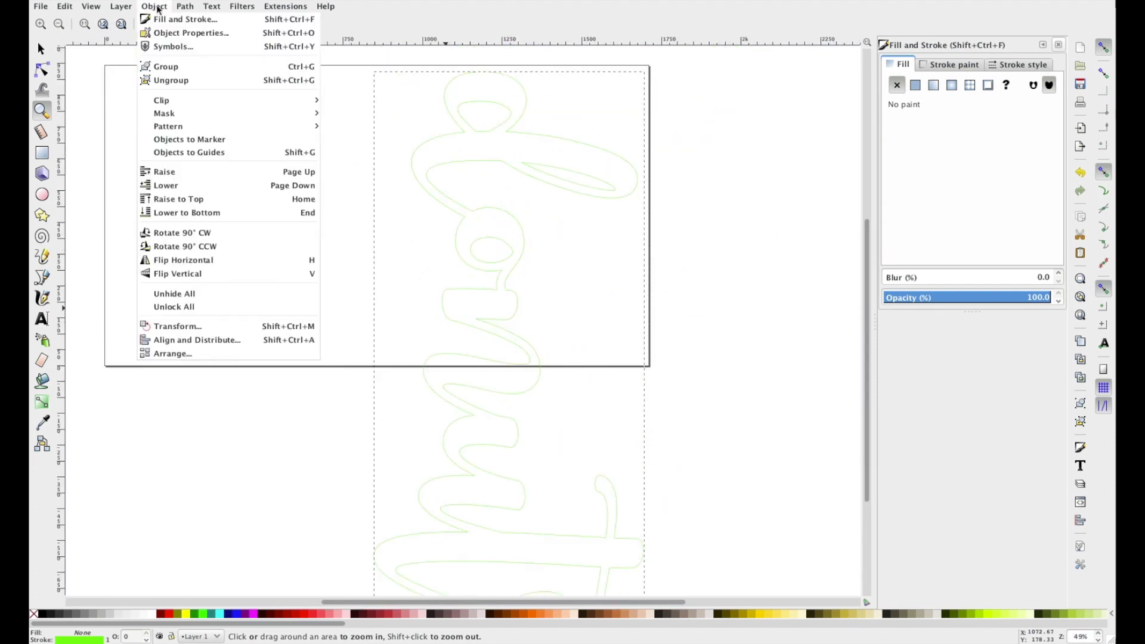
mouse_move(184, 6)
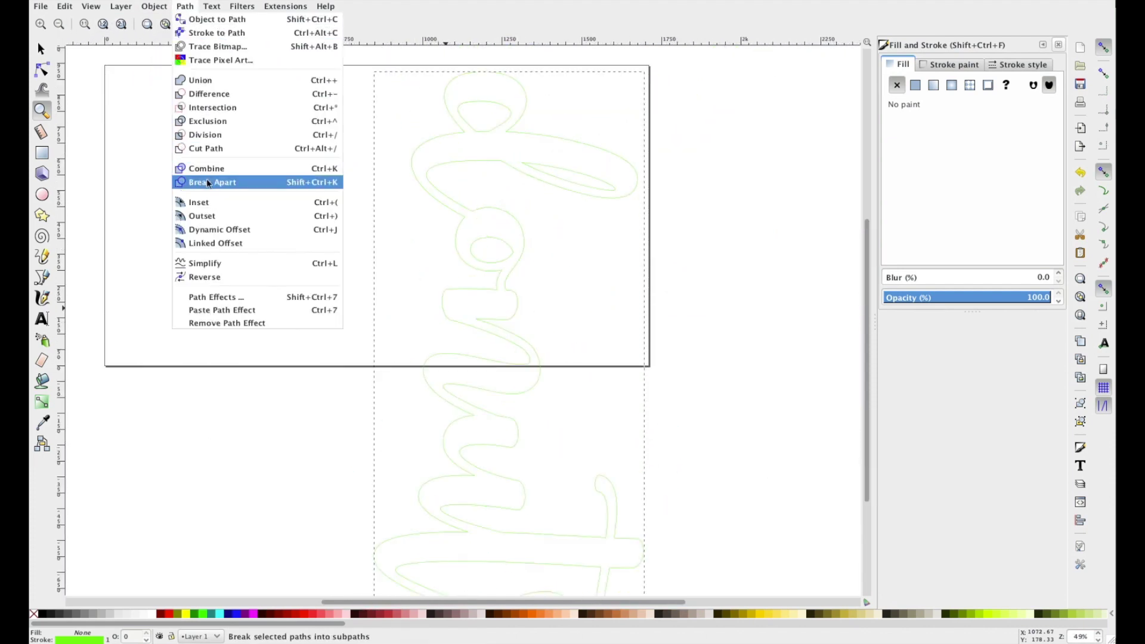
Break the outline apart and combine the top section's paths into one path.
click(210, 182)
click(48, 52)
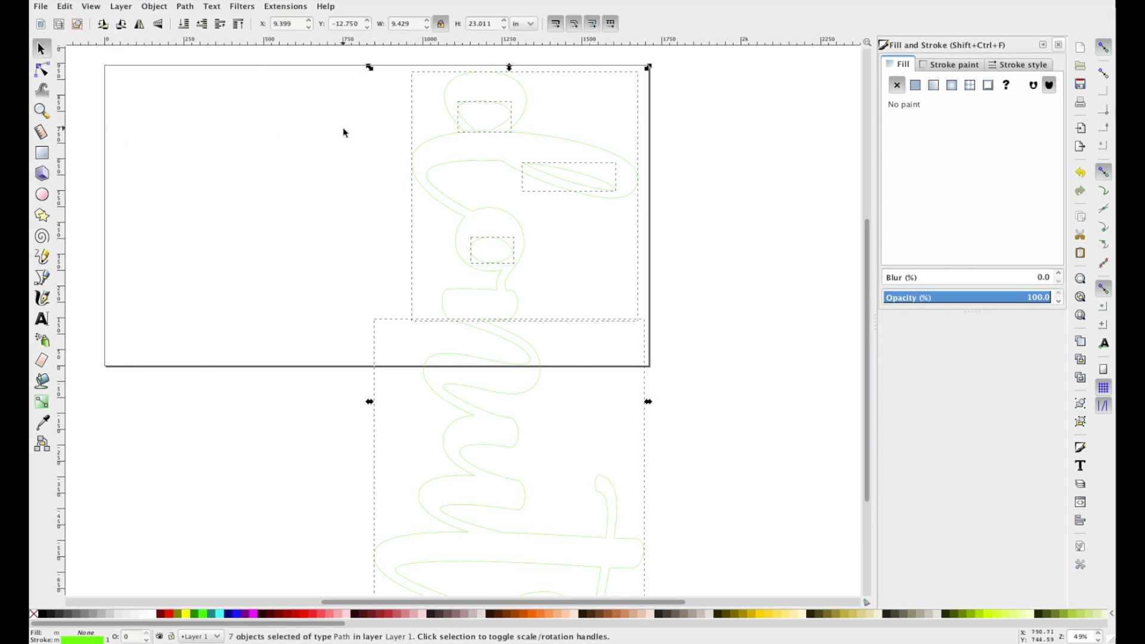
click(355, 61)
drag(358, 50, 665, 339)
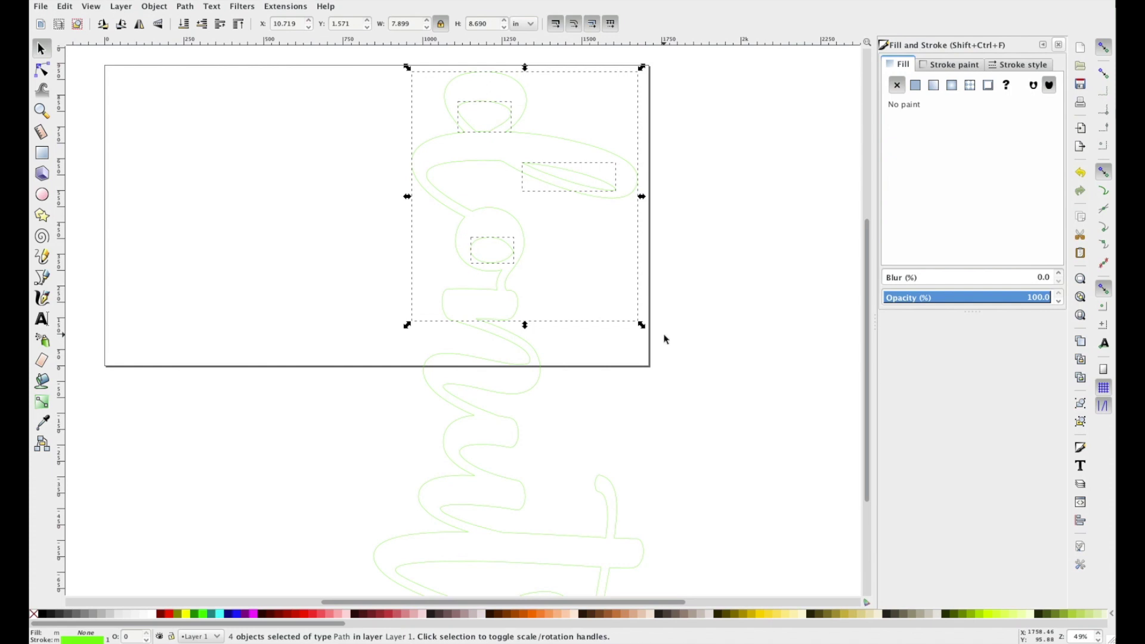
key(ctrl+k)
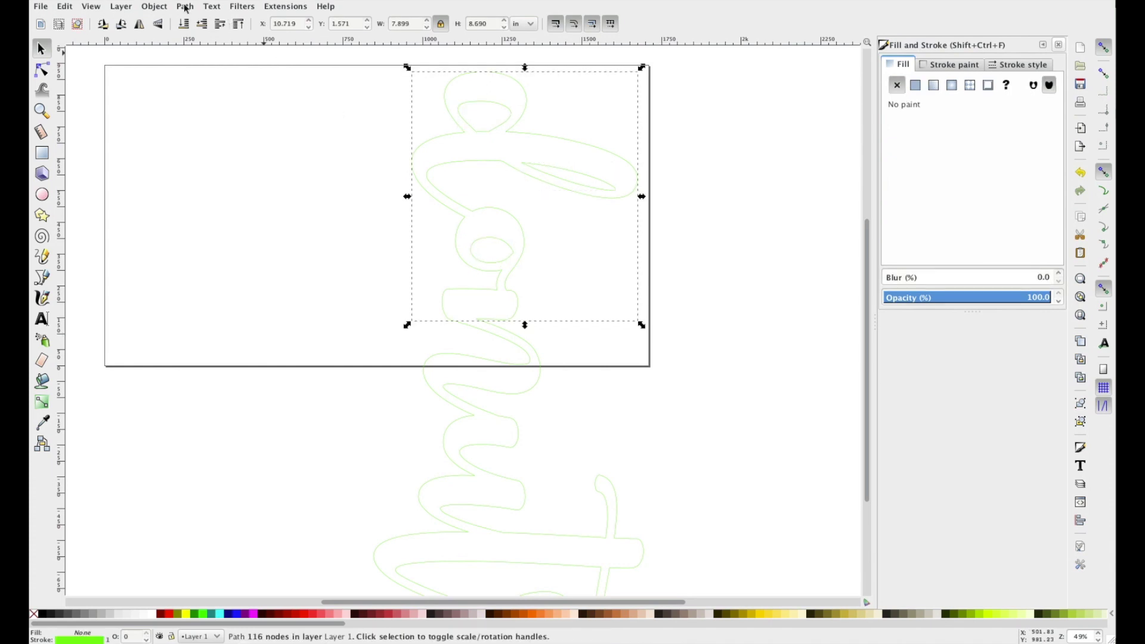
click(184, 7)
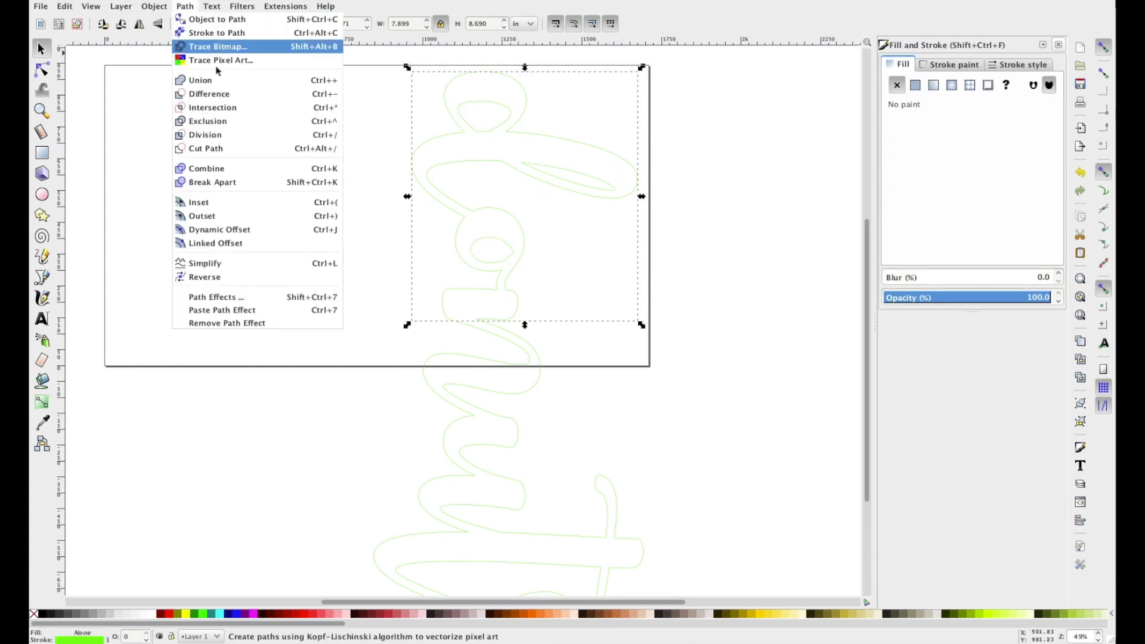
click(235, 169)
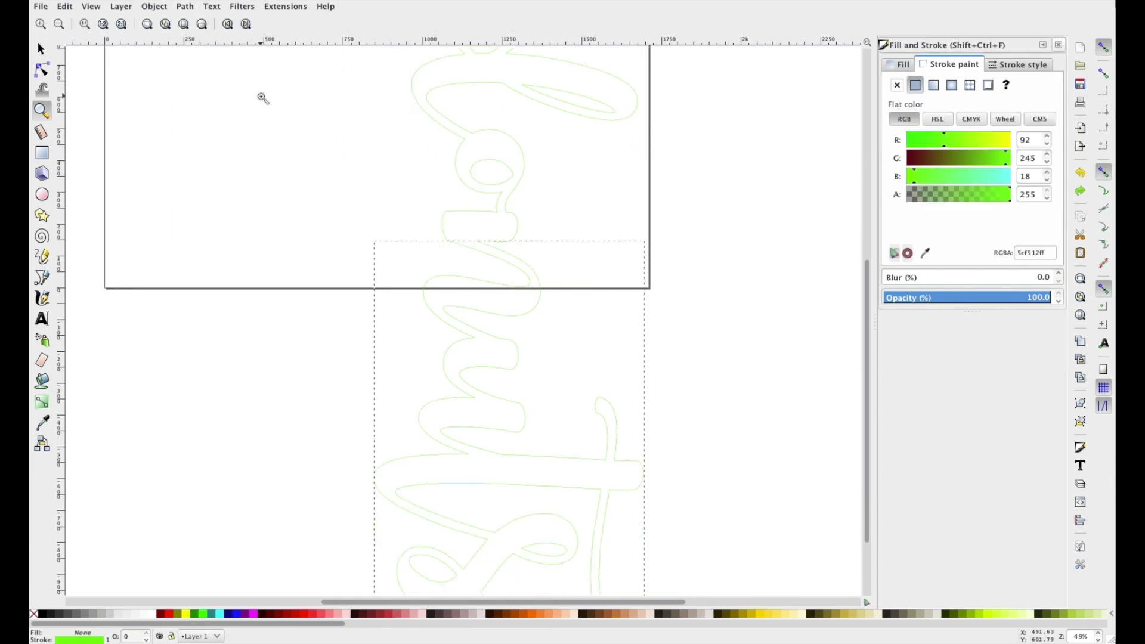
Combine the lower section's paths into a single 224-node path.
scroll(263, 99, down, 2)
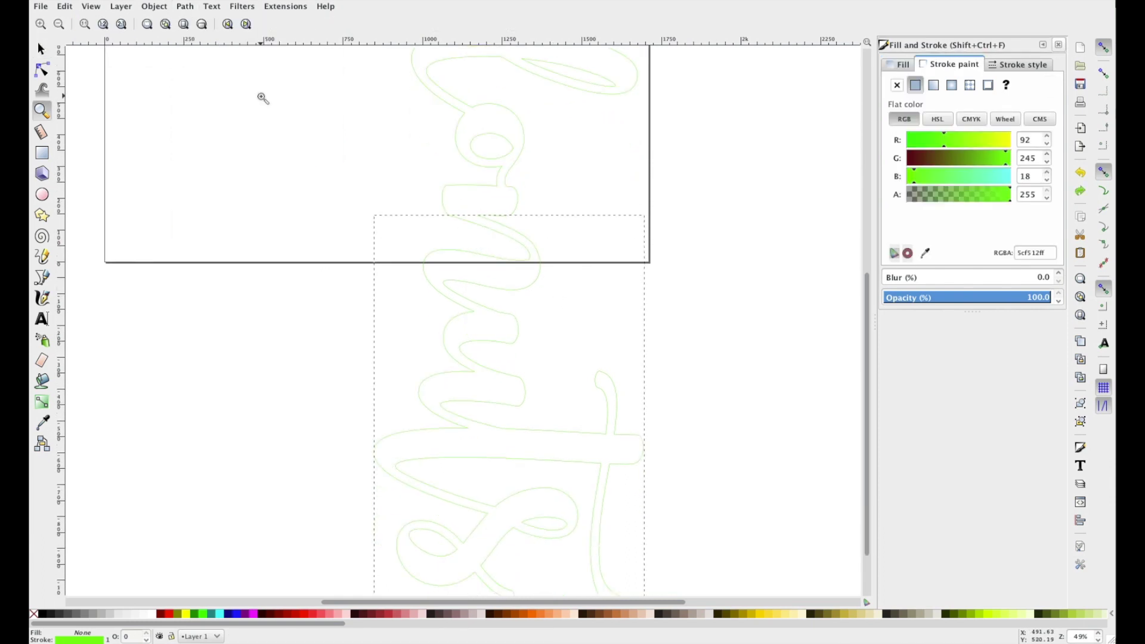
scroll(263, 99, up, 2)
scroll(262, 99, up, 2)
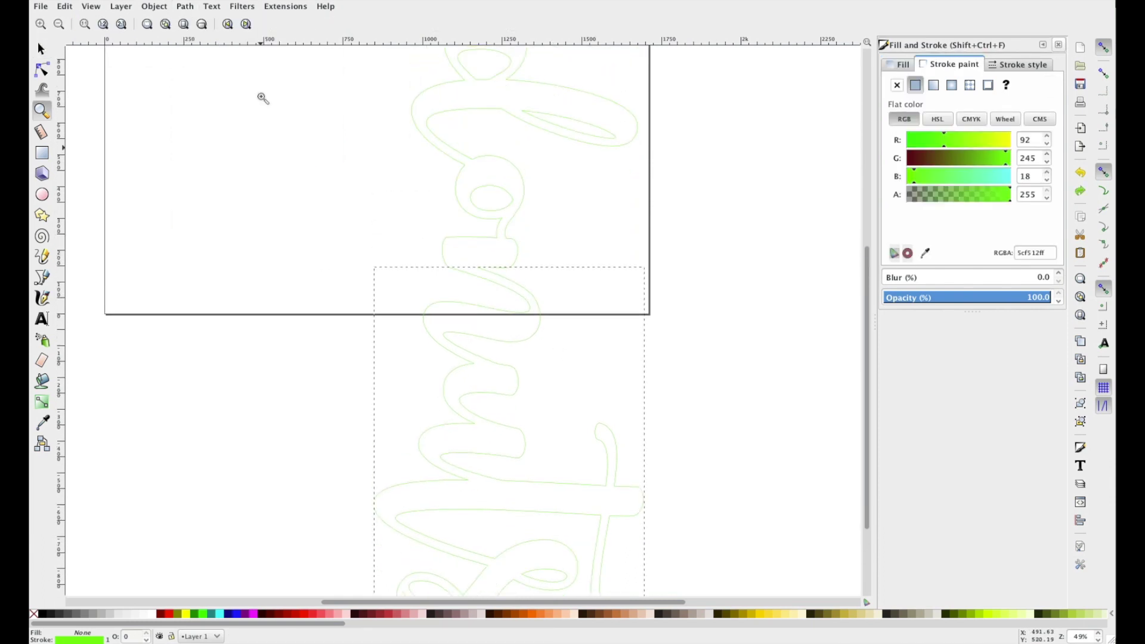
scroll(263, 99, down, 6)
click(42, 50)
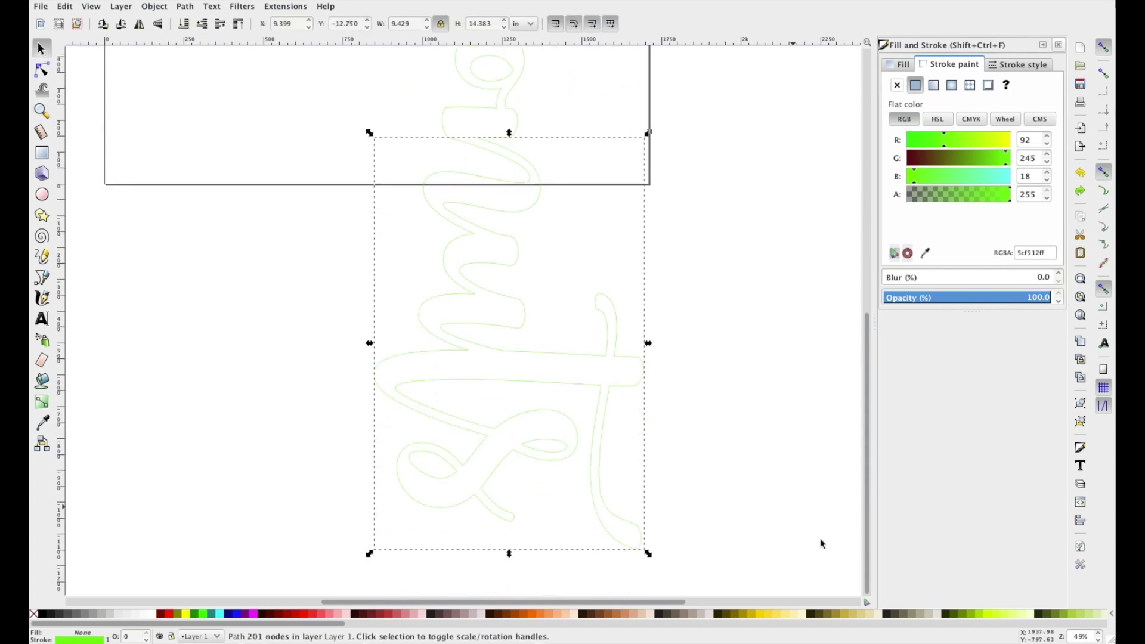
drag(701, 568, 314, 125)
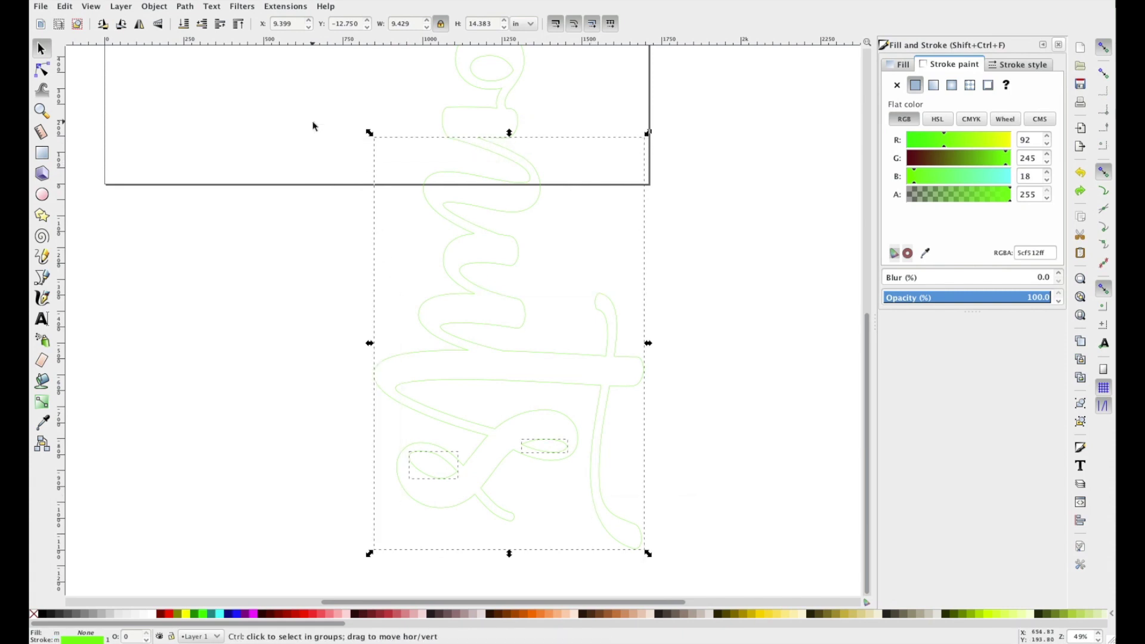
key(ctrl+k)
Move the lower piece straight up onto the page and make its stroke purple 5c02f5ff.
scroll(541, 261, up, 8)
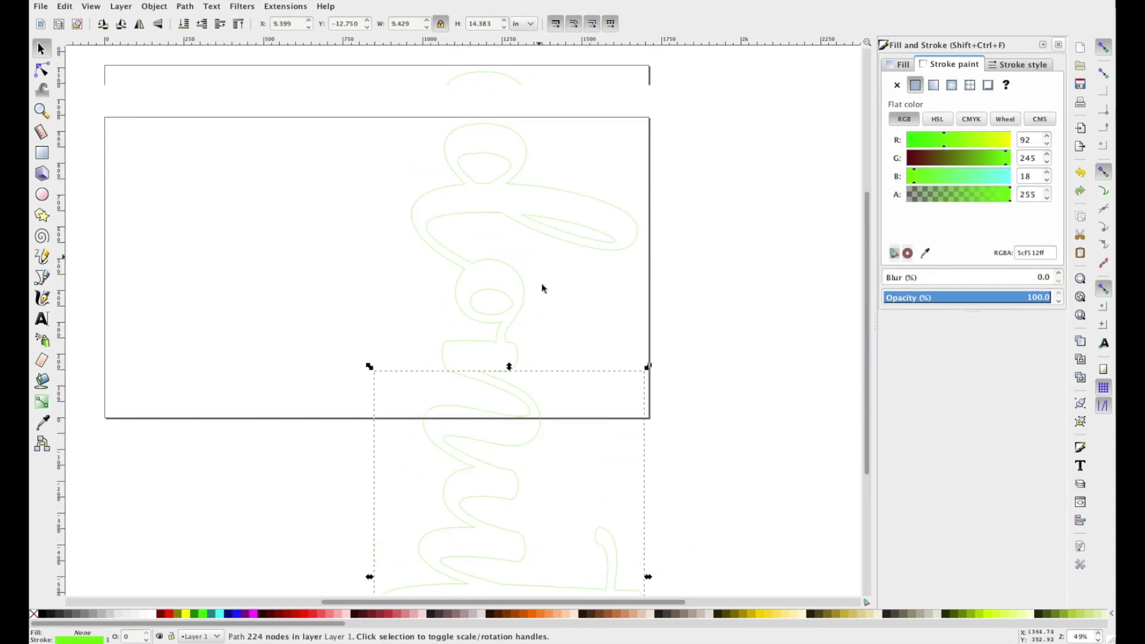
drag(531, 402, 521, 151)
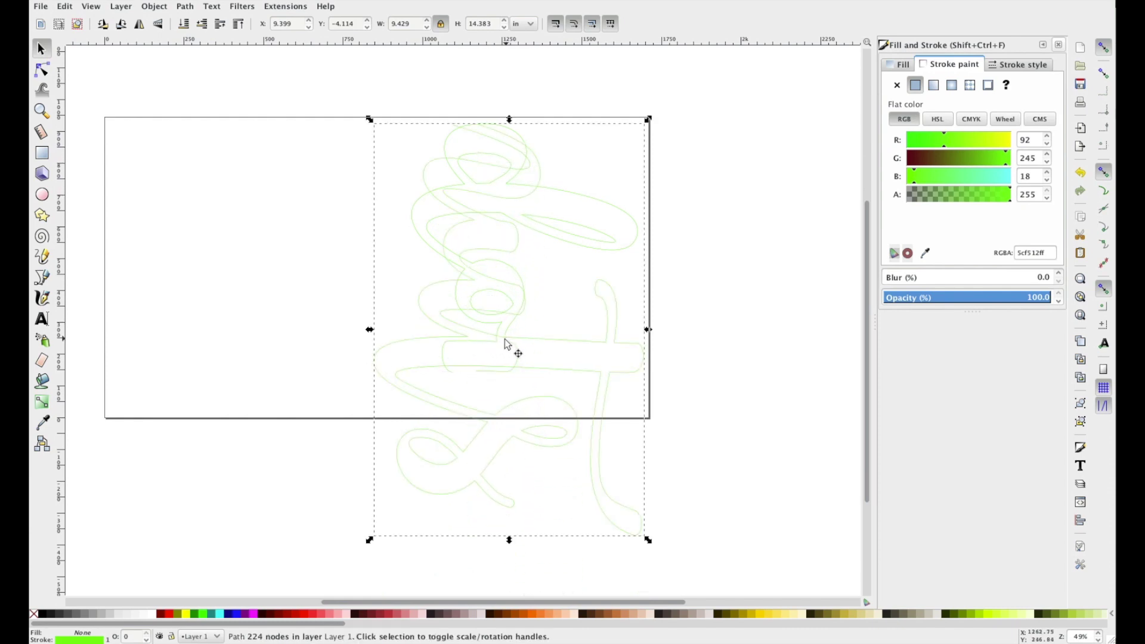
drag(980, 182, 1007, 178)
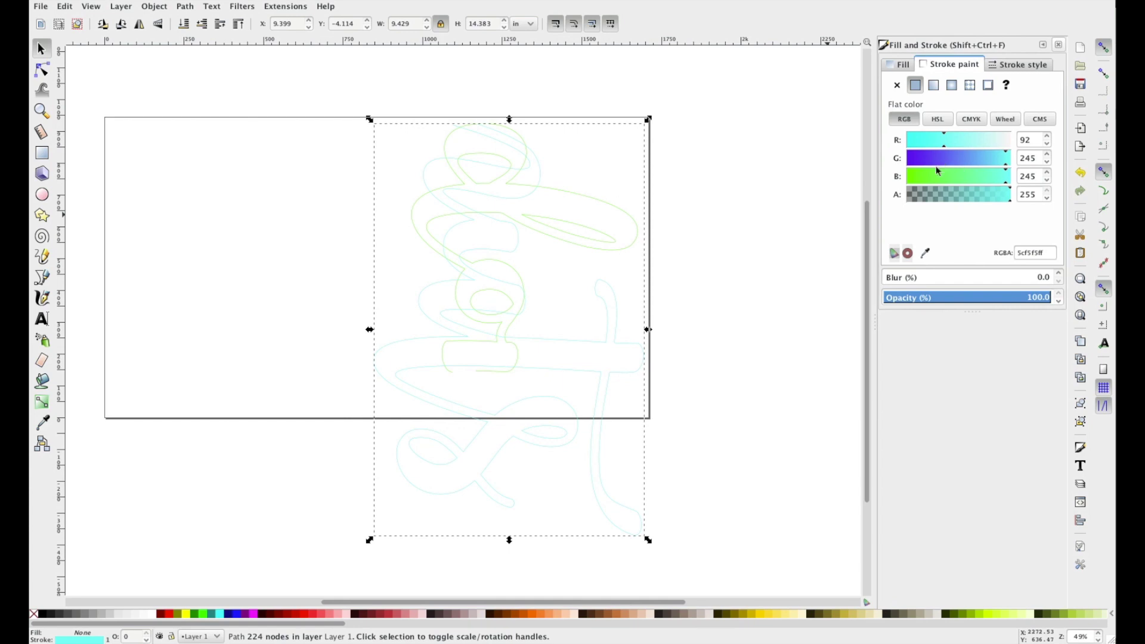
drag(933, 164, 908, 164)
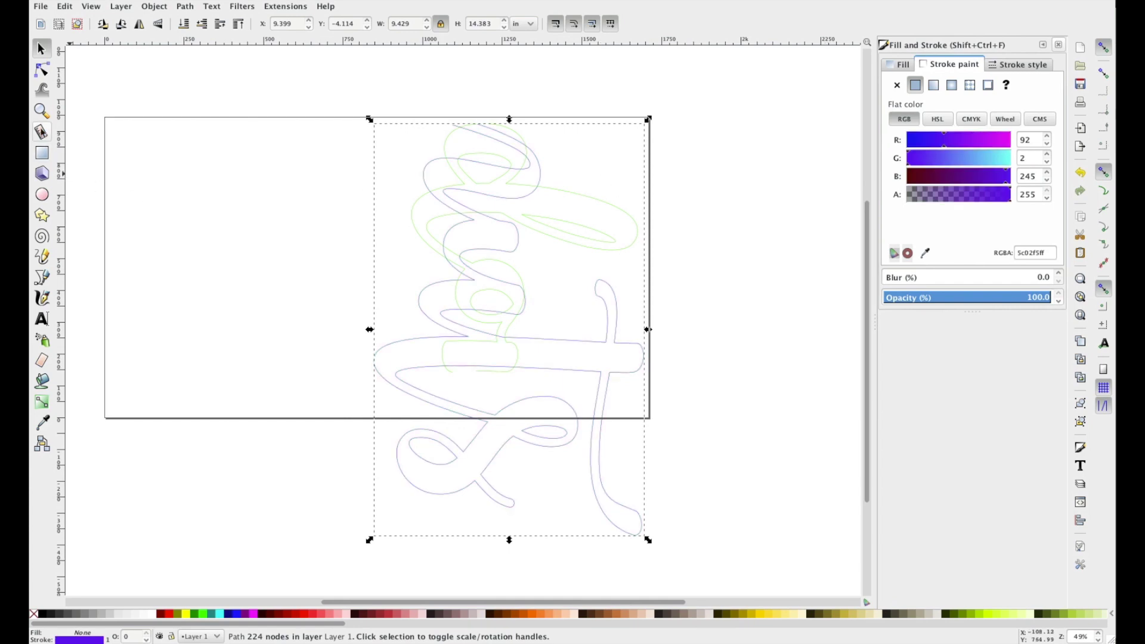
click(41, 110)
Select the purple outline's pointed end node where it meets the green piece, then zoom out.
drag(441, 327, 517, 353)
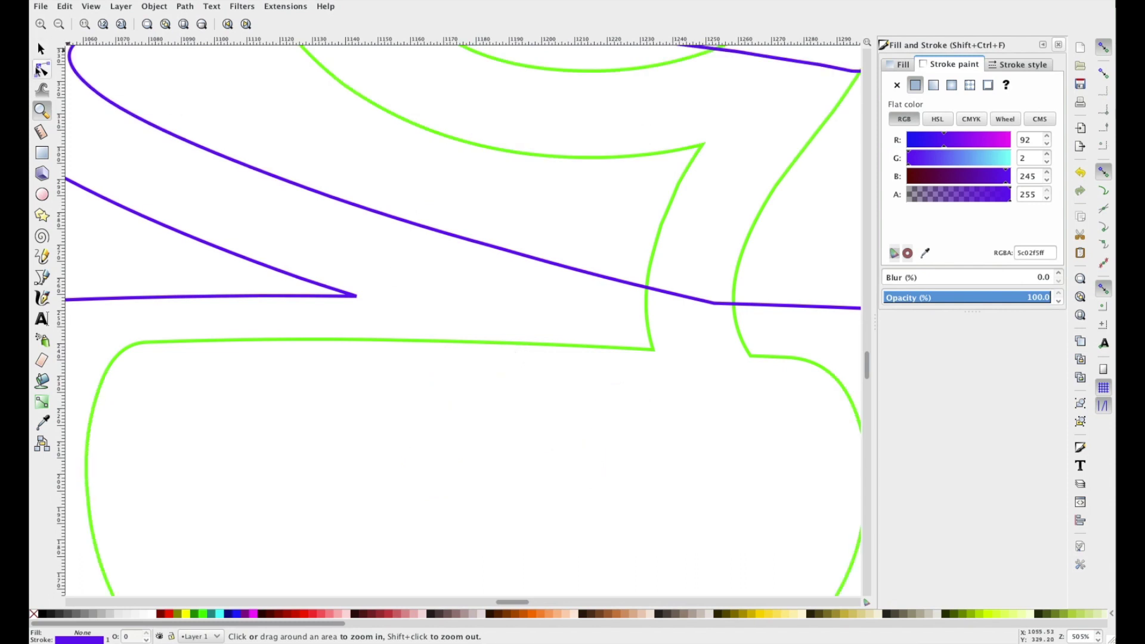
click(41, 70)
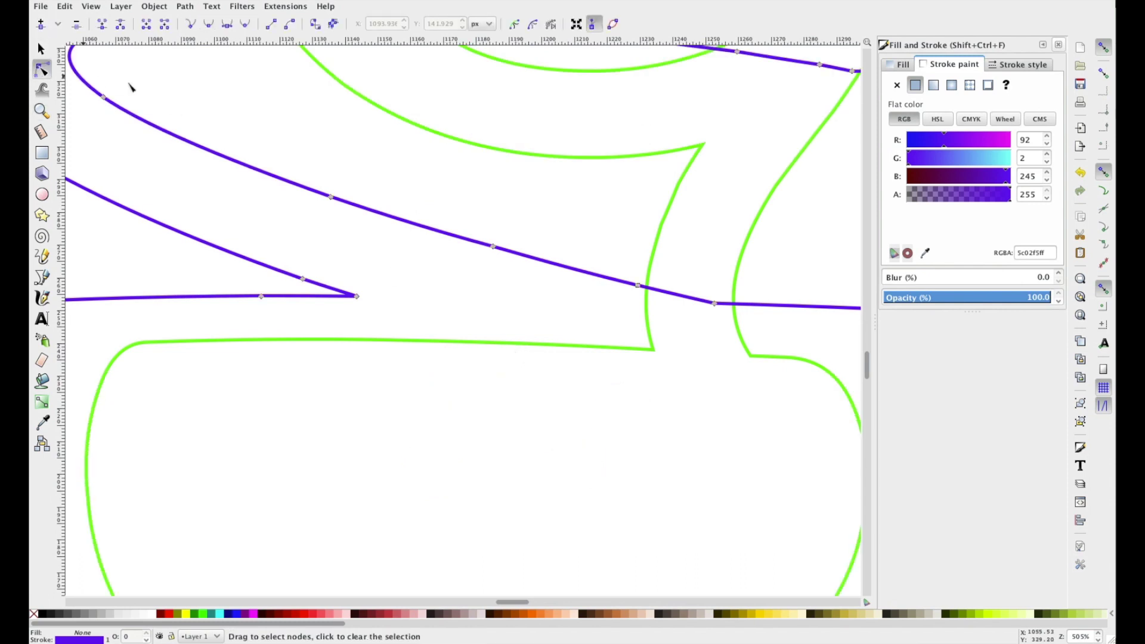
click(714, 303)
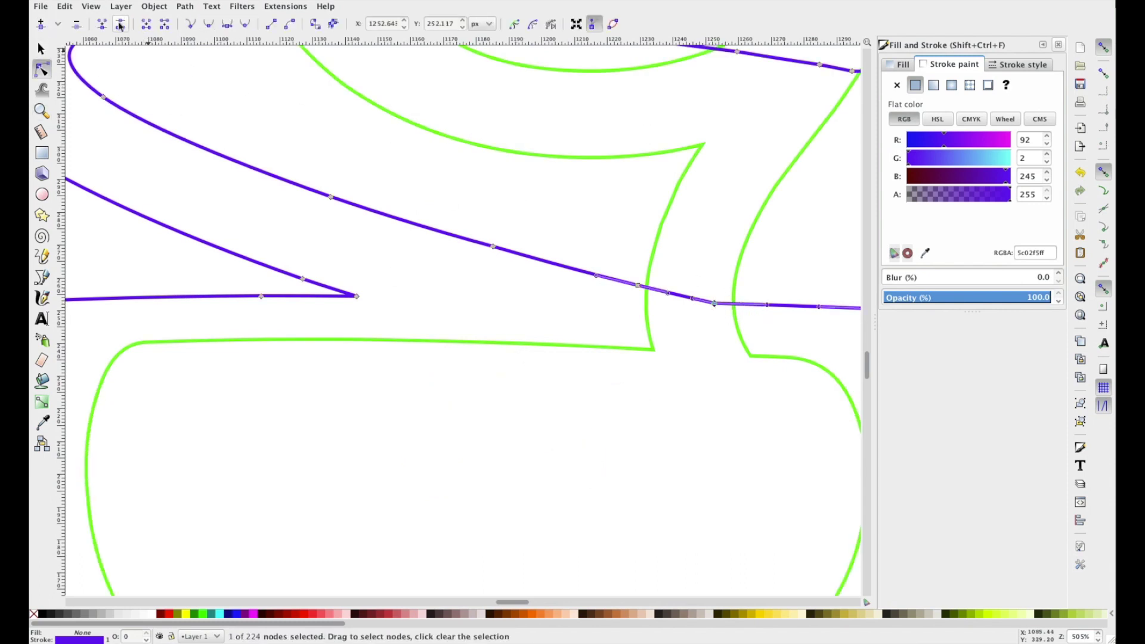
click(357, 296)
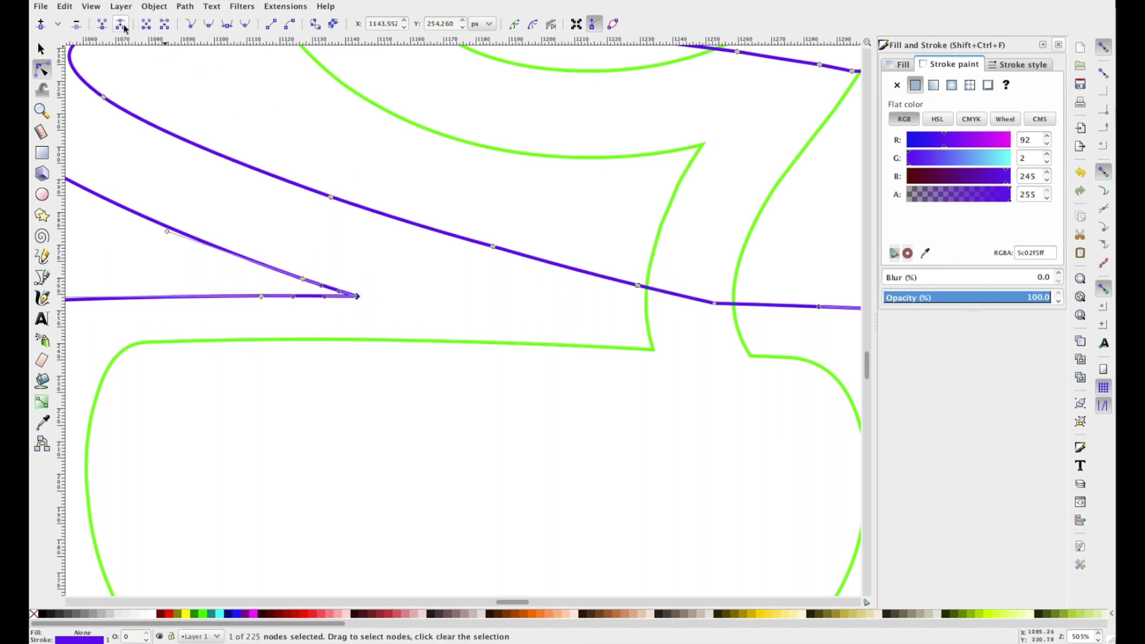
click(41, 110)
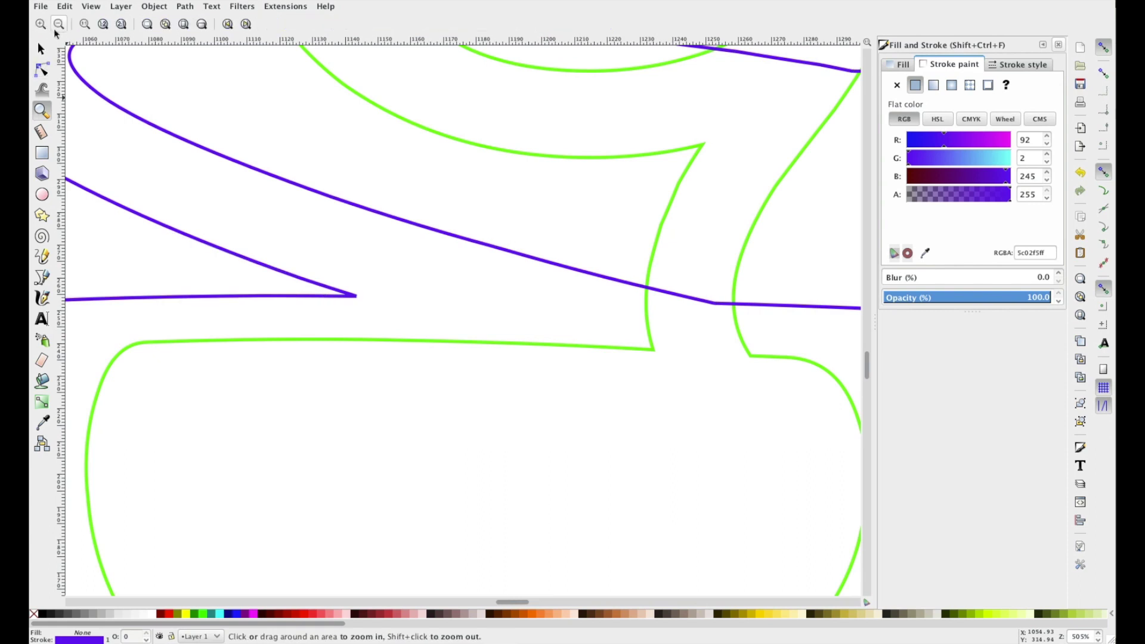
click(58, 26)
click(59, 25)
click(59, 26)
Break the purple outline apart into separate pieces.
click(60, 26)
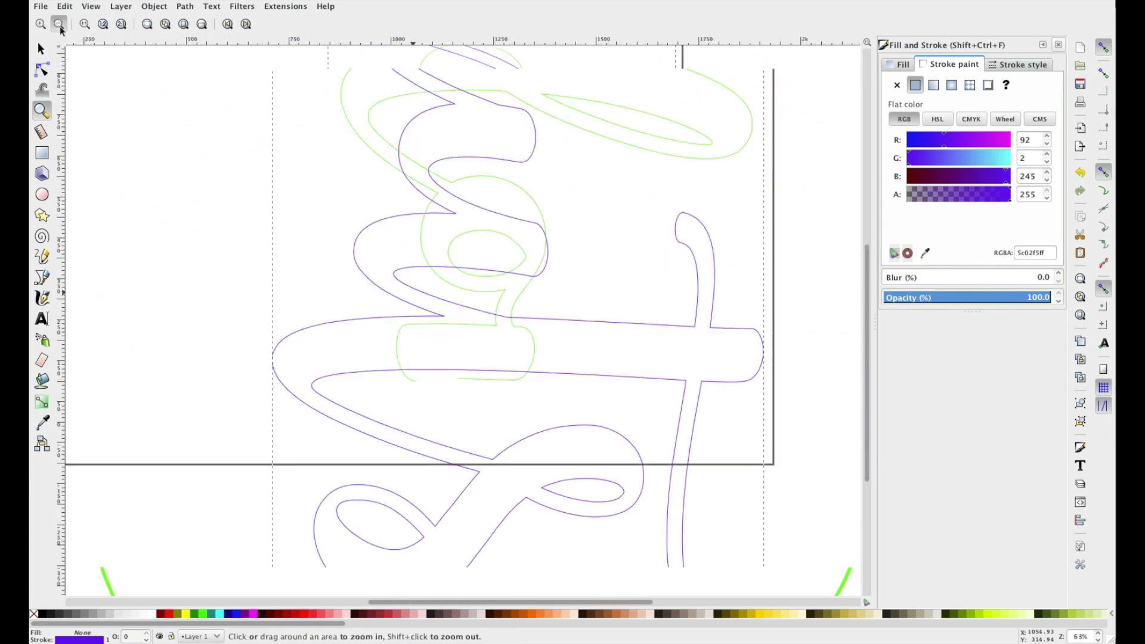
click(153, 8)
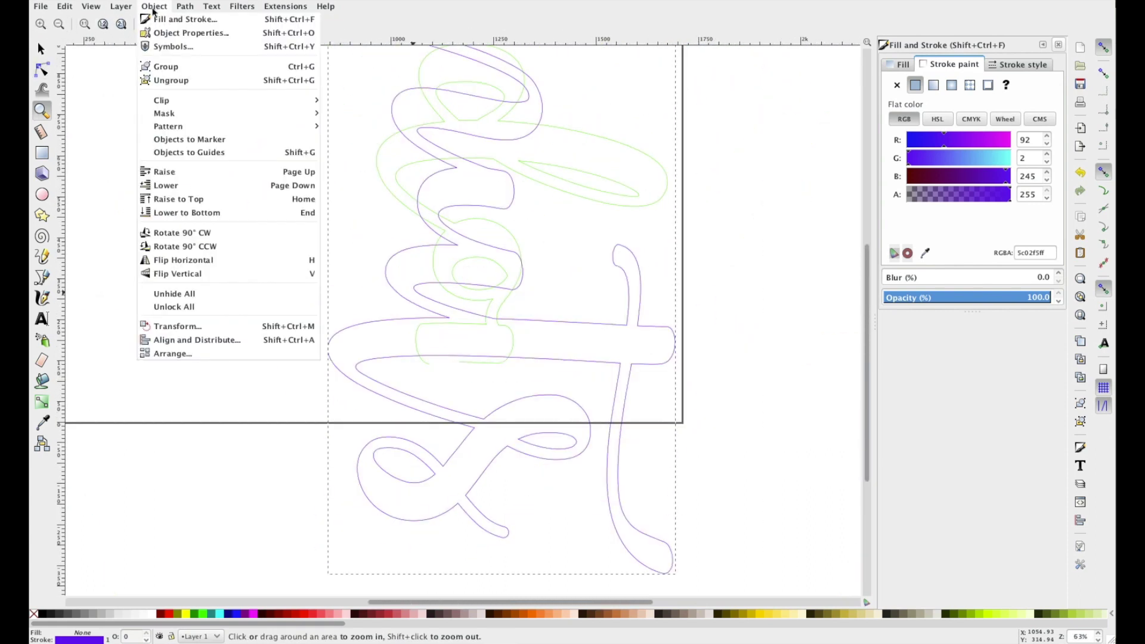
mouse_move(184, 7)
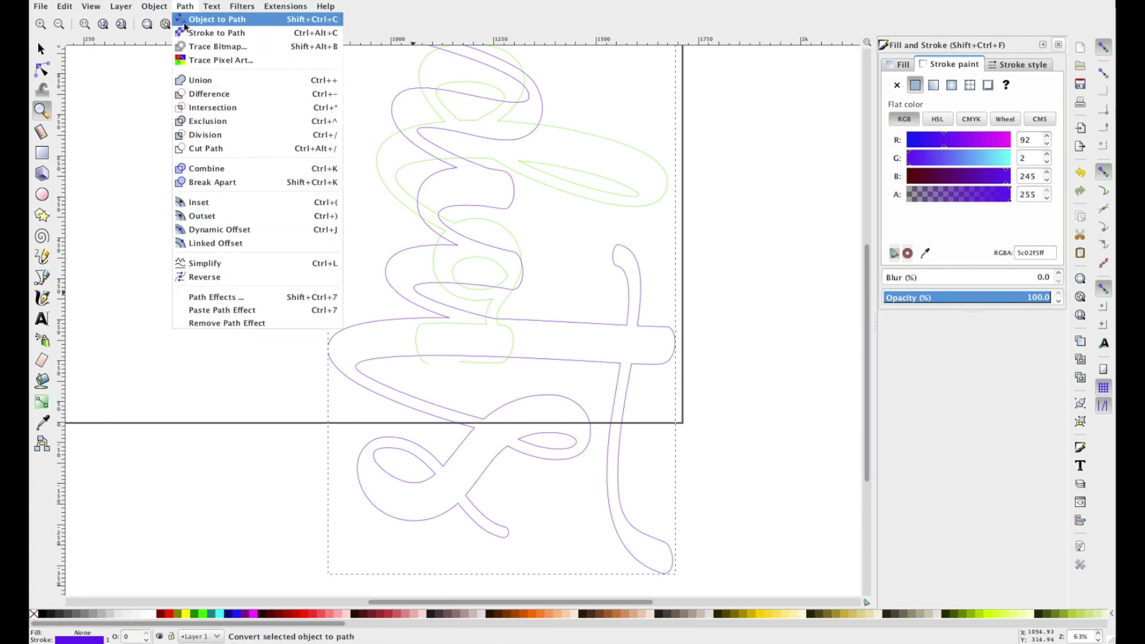
click(213, 182)
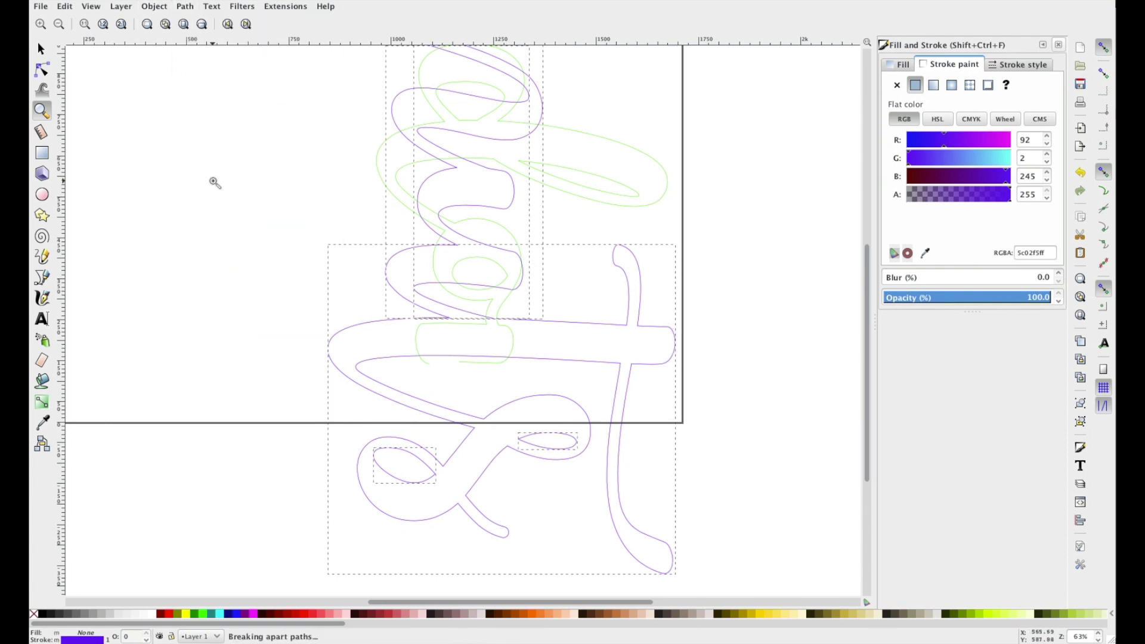
click(41, 48)
key(minus)
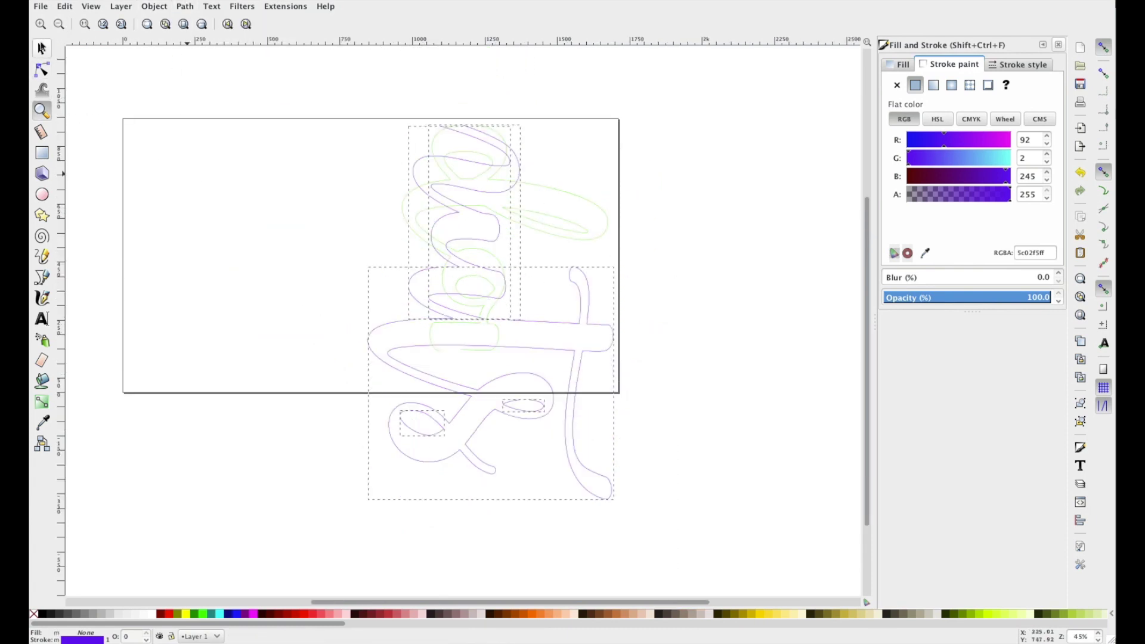
Combine the upper pieces into one path and the lower pieces into a 137-node path.
click(41, 49)
drag(335, 82, 538, 337)
key(ctrl+k)
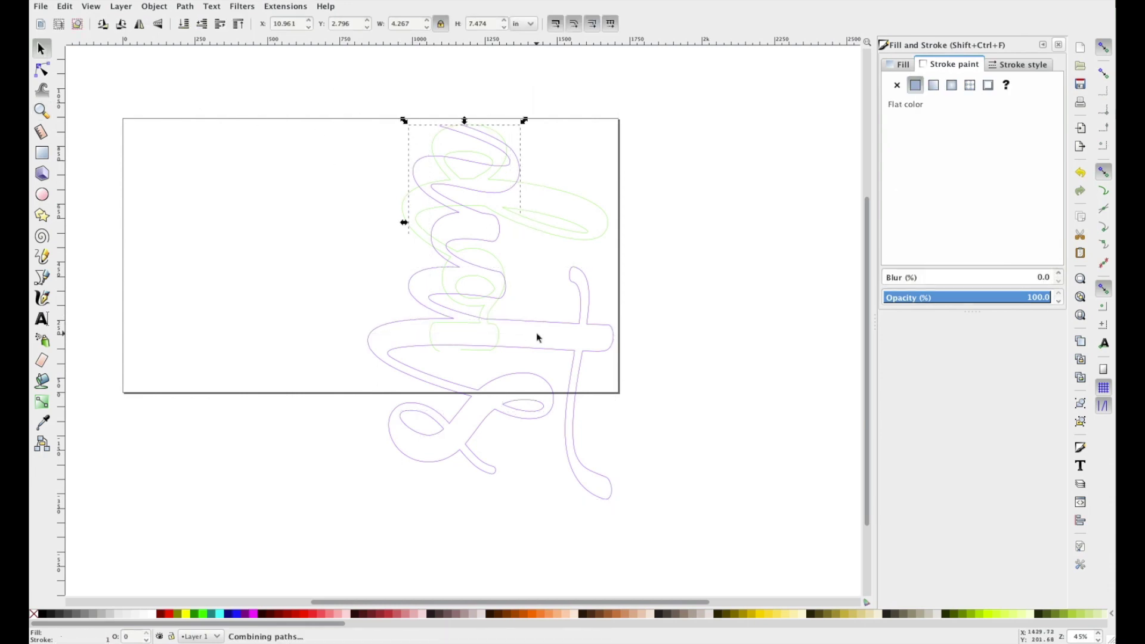
mouse_move(676, 547)
mouse_down()
mouse_move(427, 370)
mouse_move(331, 256)
mouse_up()
key(ctrl+k)
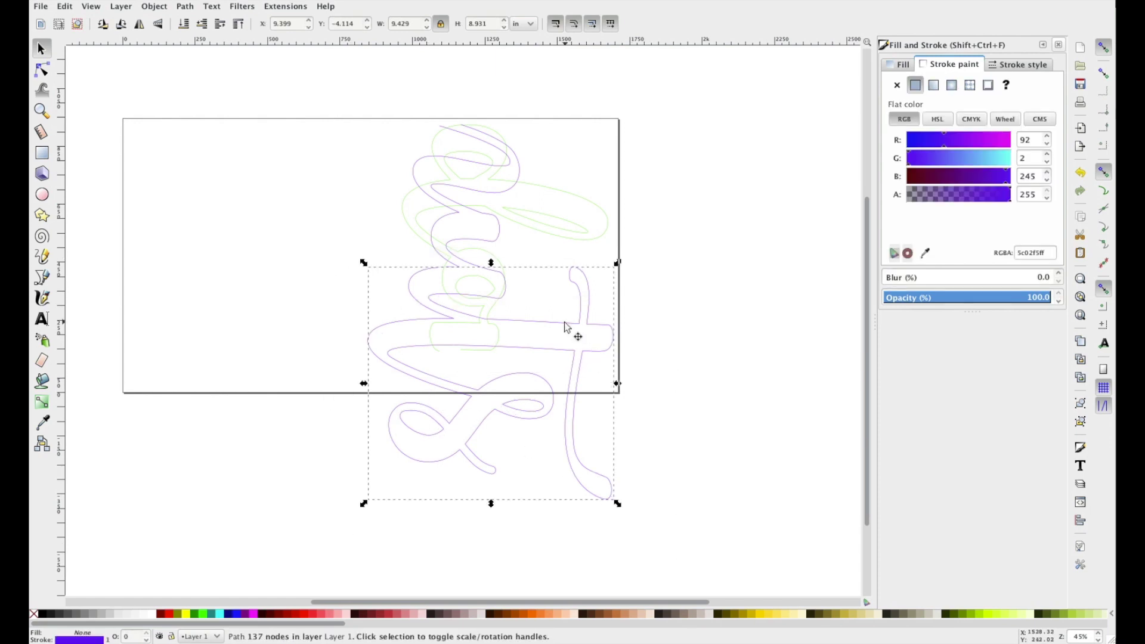
Move the lower 137-node piece up onto the page and recolour its stroke dark red 5c0205ff.
drag(567, 326, 557, 191)
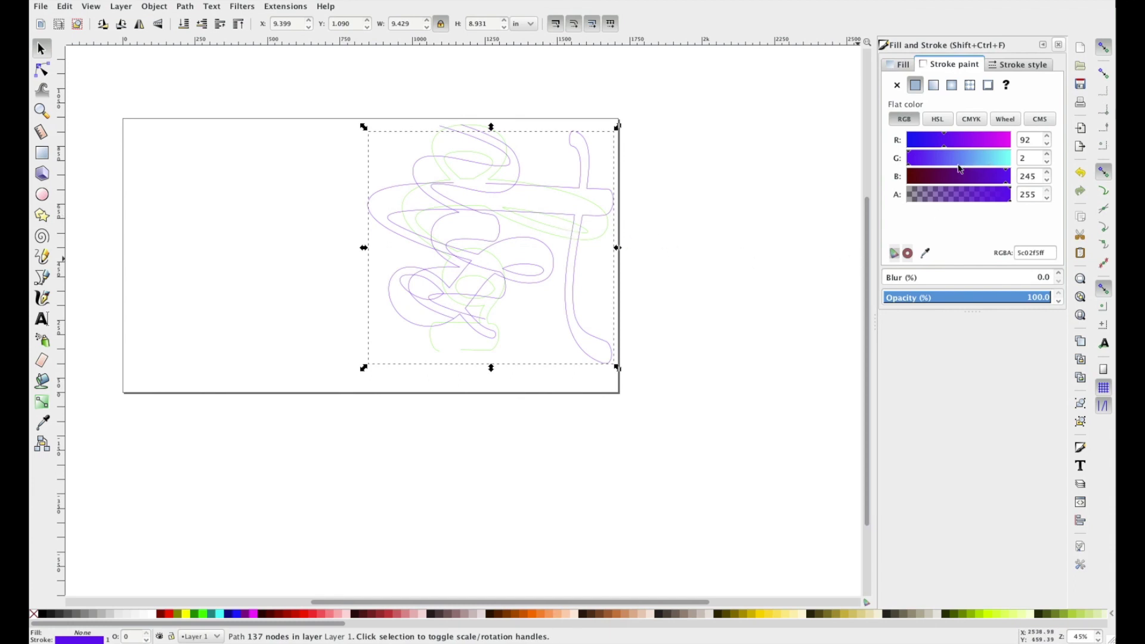
drag(919, 179, 908, 178)
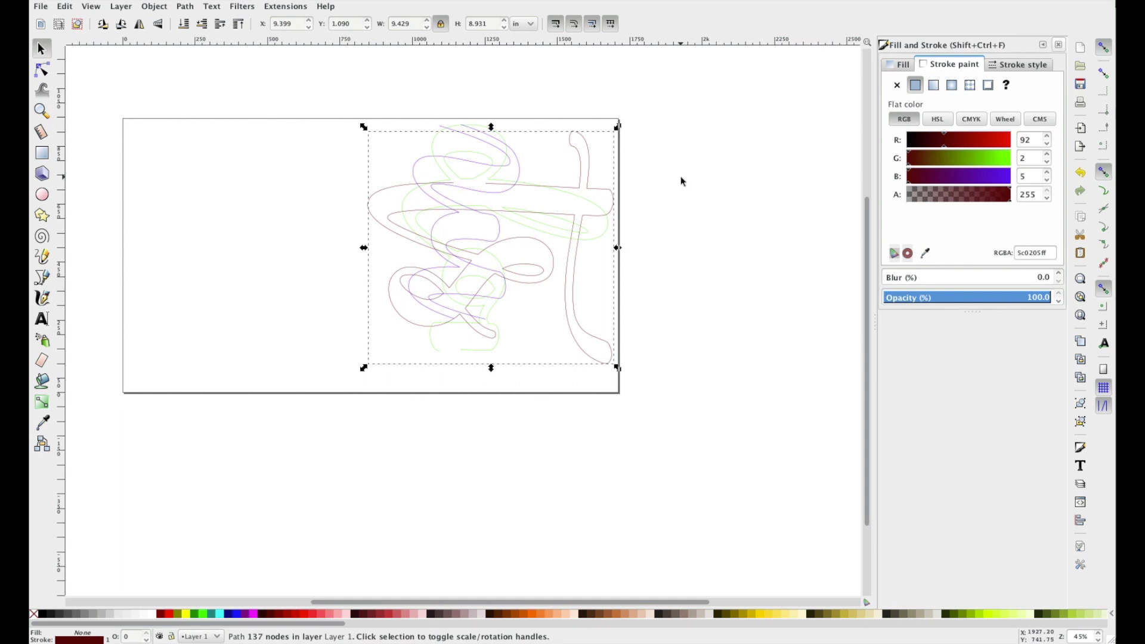
click(41, 110)
drag(435, 111, 479, 138)
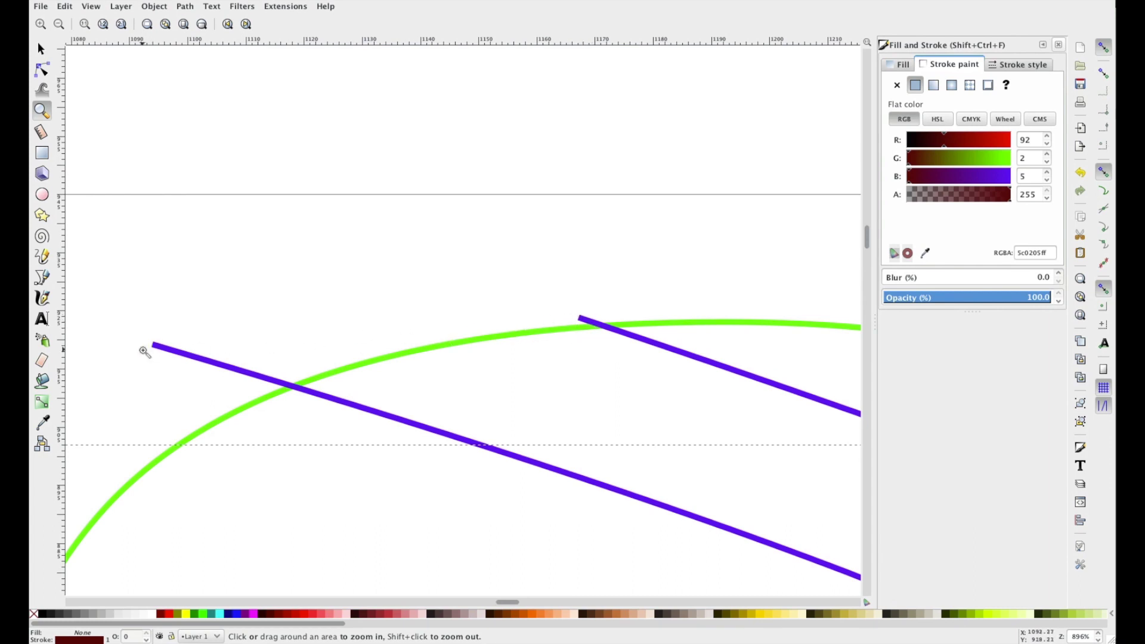
scroll(251, 339, down, 4)
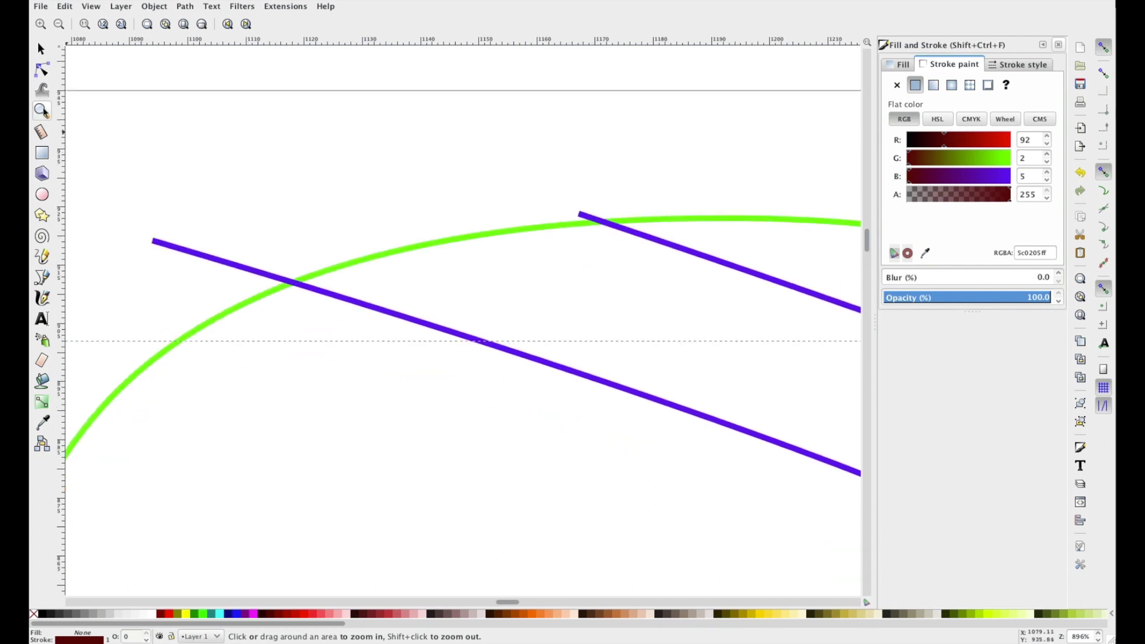
click(59, 25)
click(59, 25)
click(58, 25)
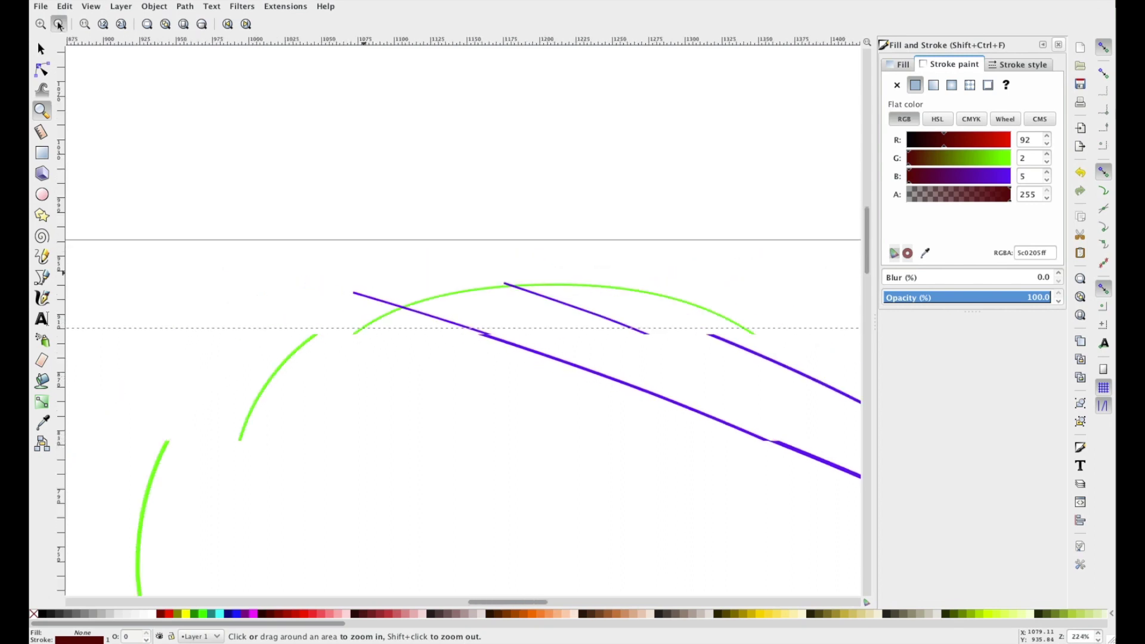
click(58, 25)
click(58, 25)
click(58, 25)
scroll(305, 181, down, 10)
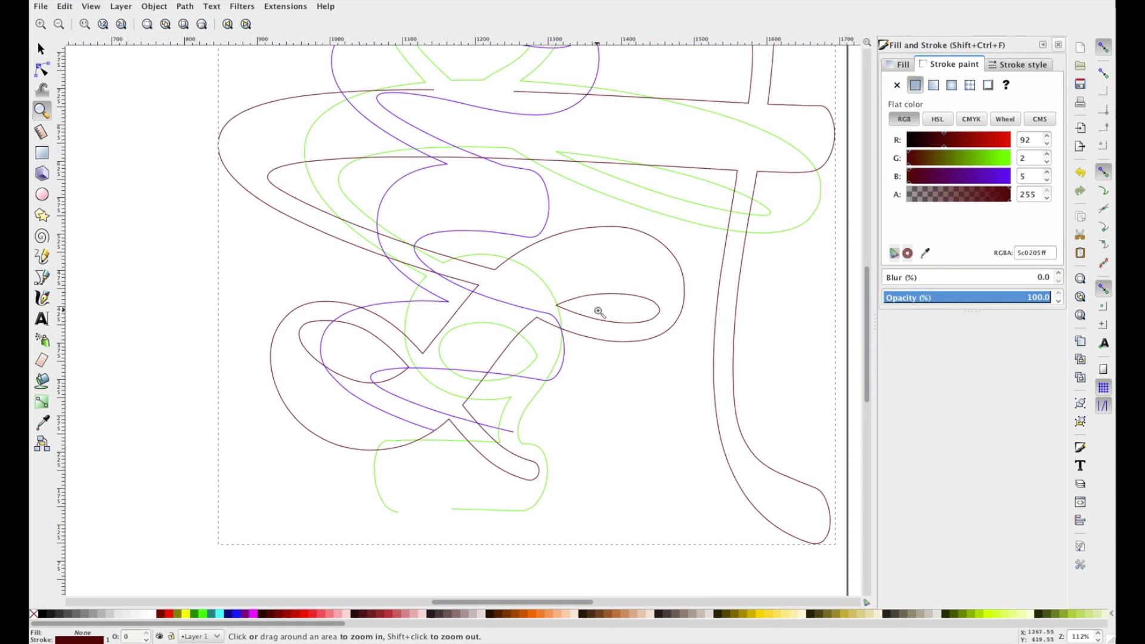
scroll(599, 312, up, 3)
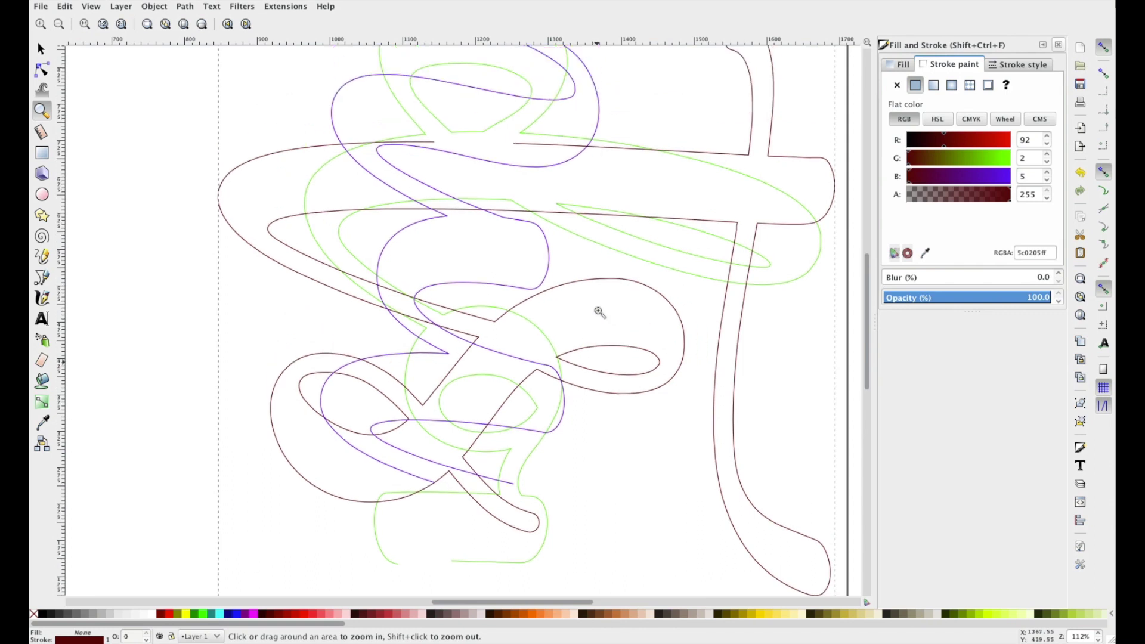
click(40, 7)
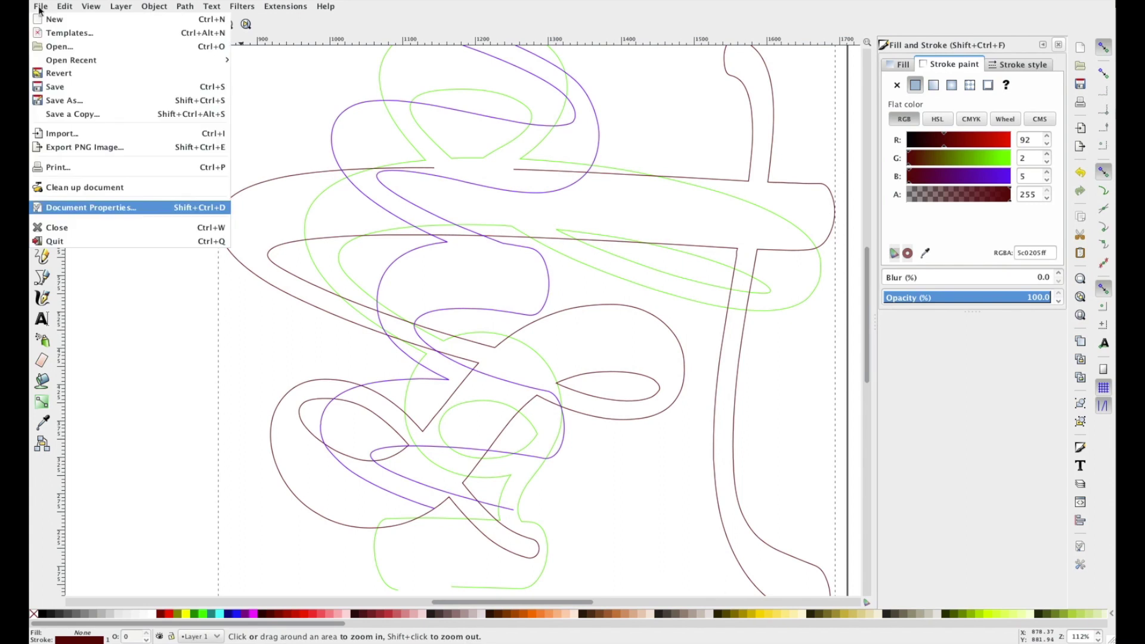
Save the Inkscape drawing as a Plain SVG file named Donut.svg.
click(74, 102)
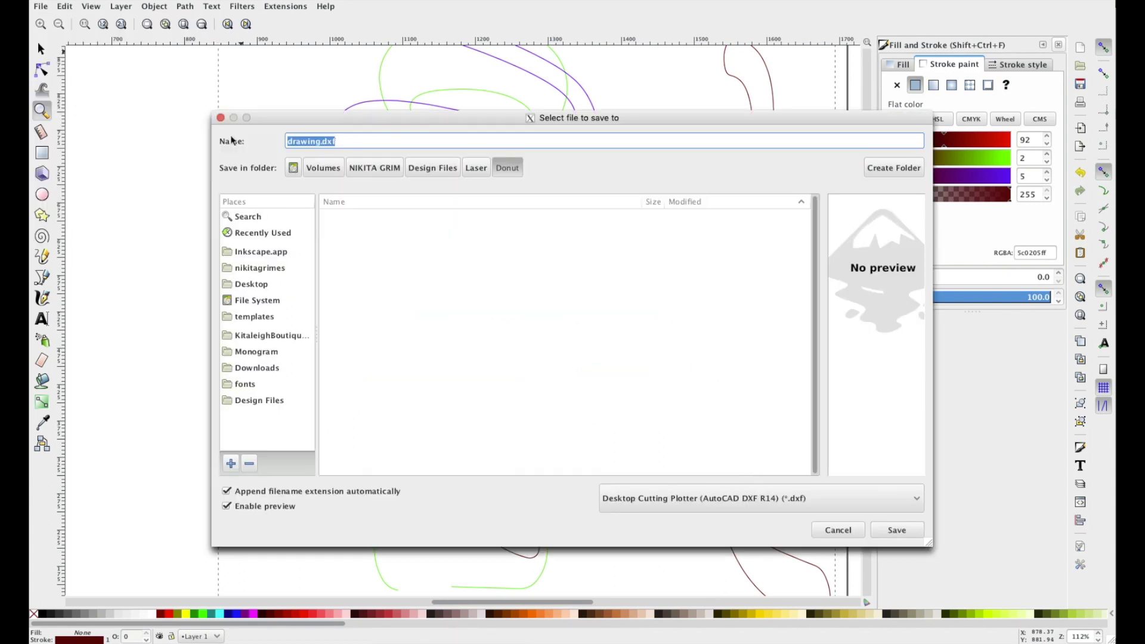
text(Donut)
click(692, 499)
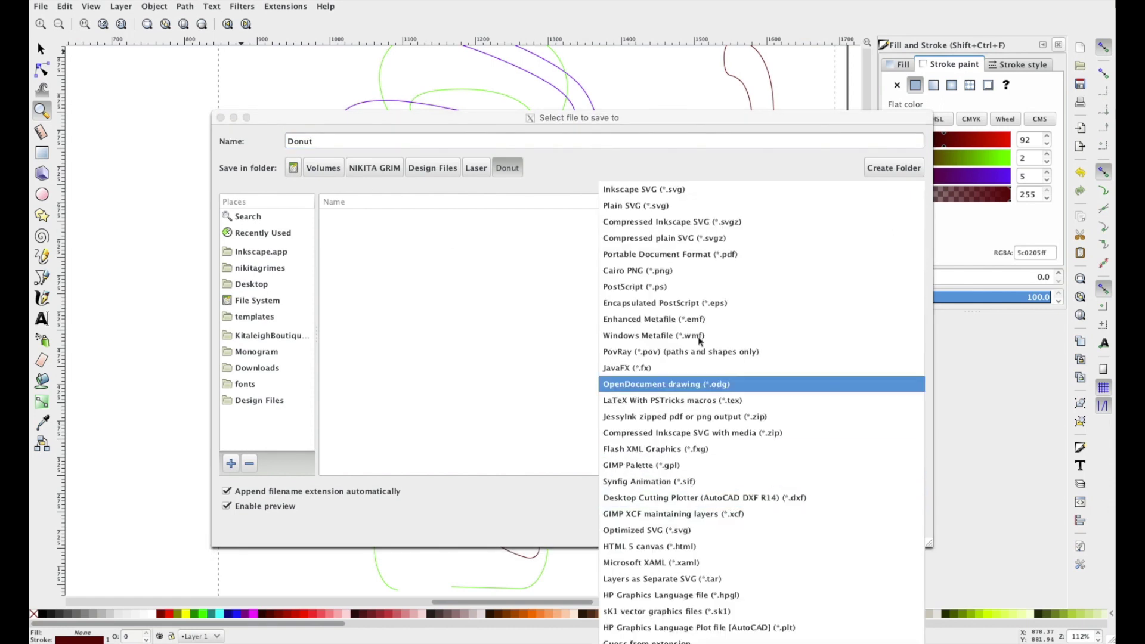
click(677, 207)
click(898, 531)
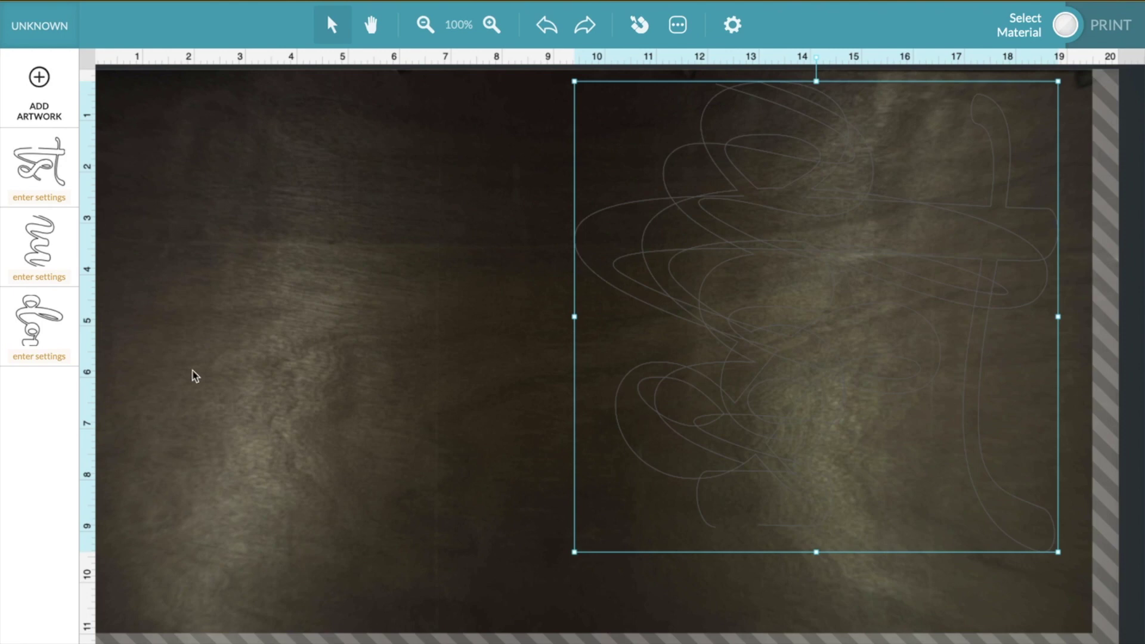
Apply the Baltic Birch .12 cut preset to the third artwork piece, giving 200 / FULL.
click(43, 338)
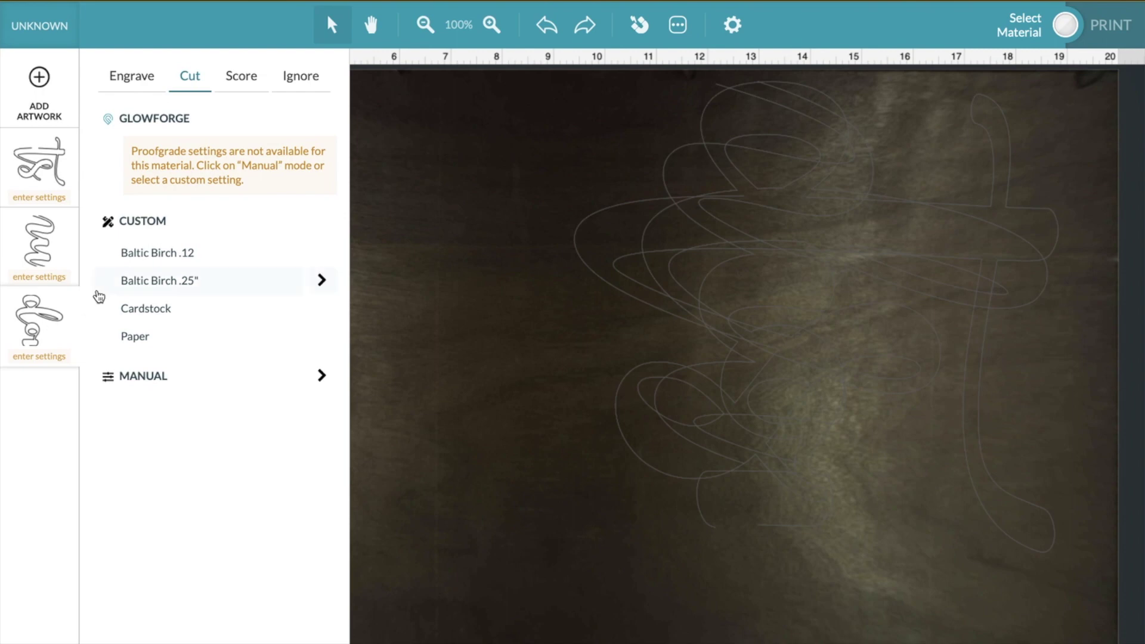
click(136, 261)
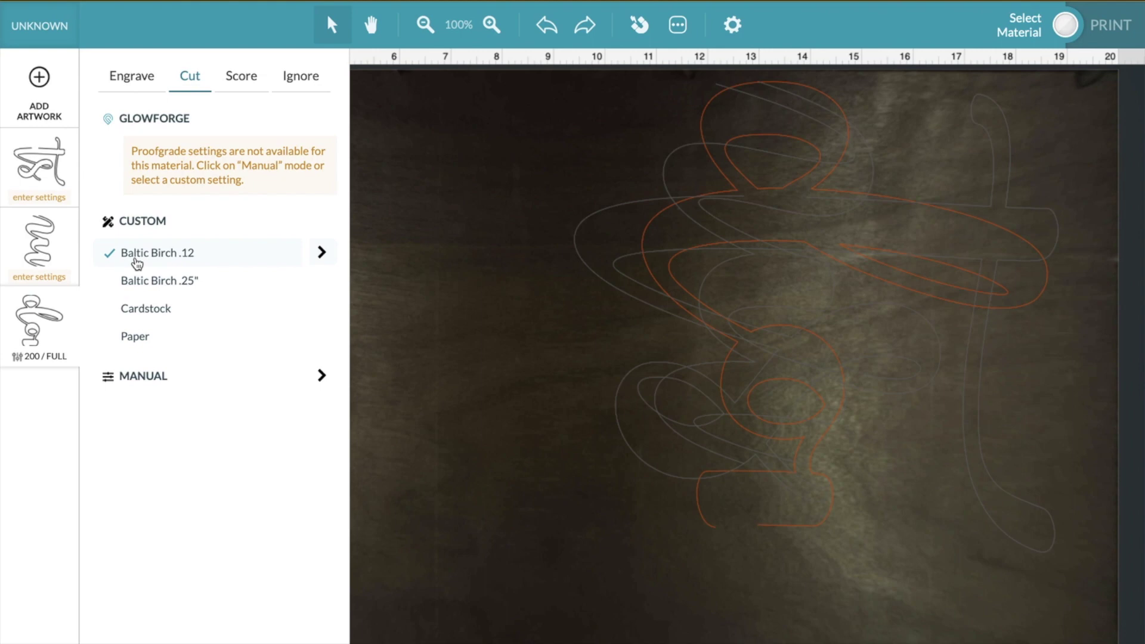
click(468, 248)
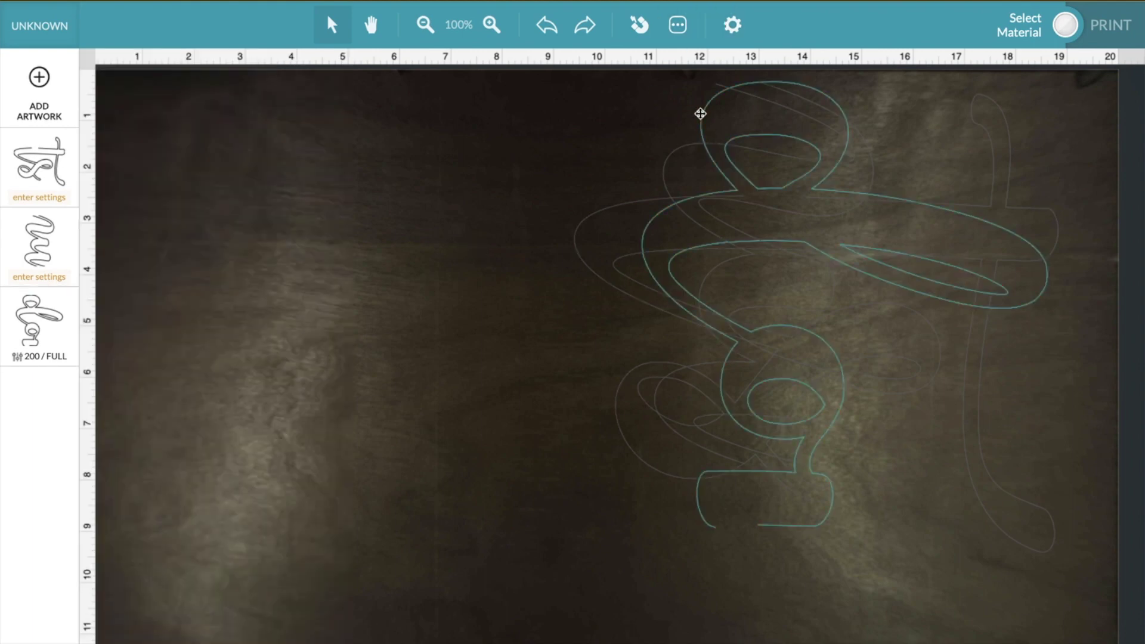
Focus on the plywood, nudge the artwork slightly up and left, and cut the third piece.
click(724, 30)
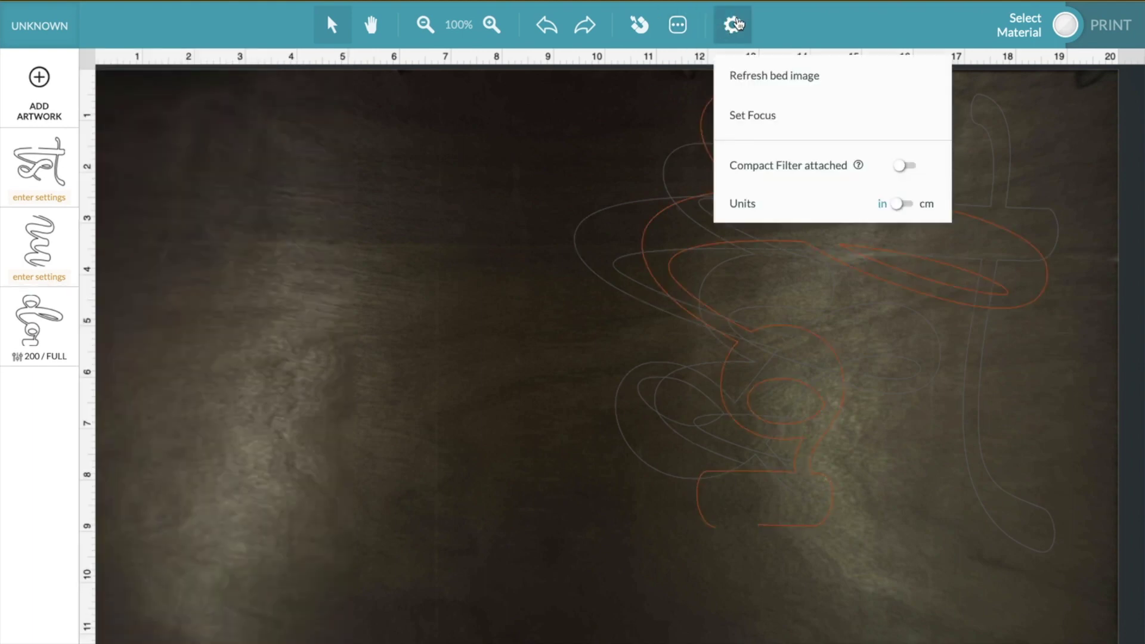
click(750, 116)
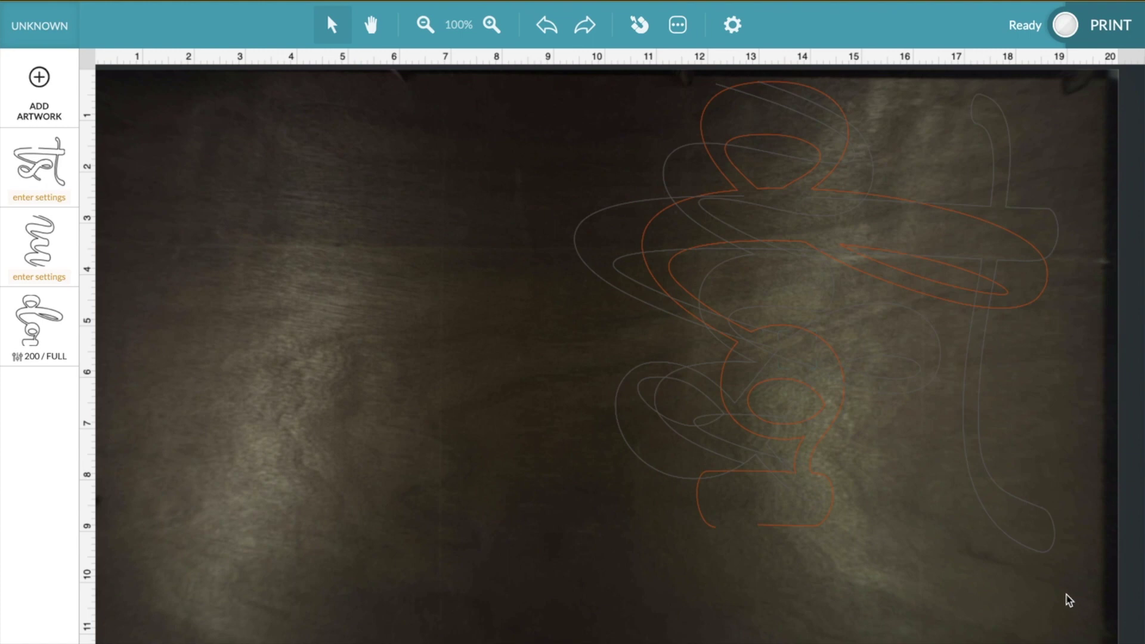
drag(1068, 595, 660, 141)
click(751, 173)
click(770, 186)
drag(769, 205, 766, 194)
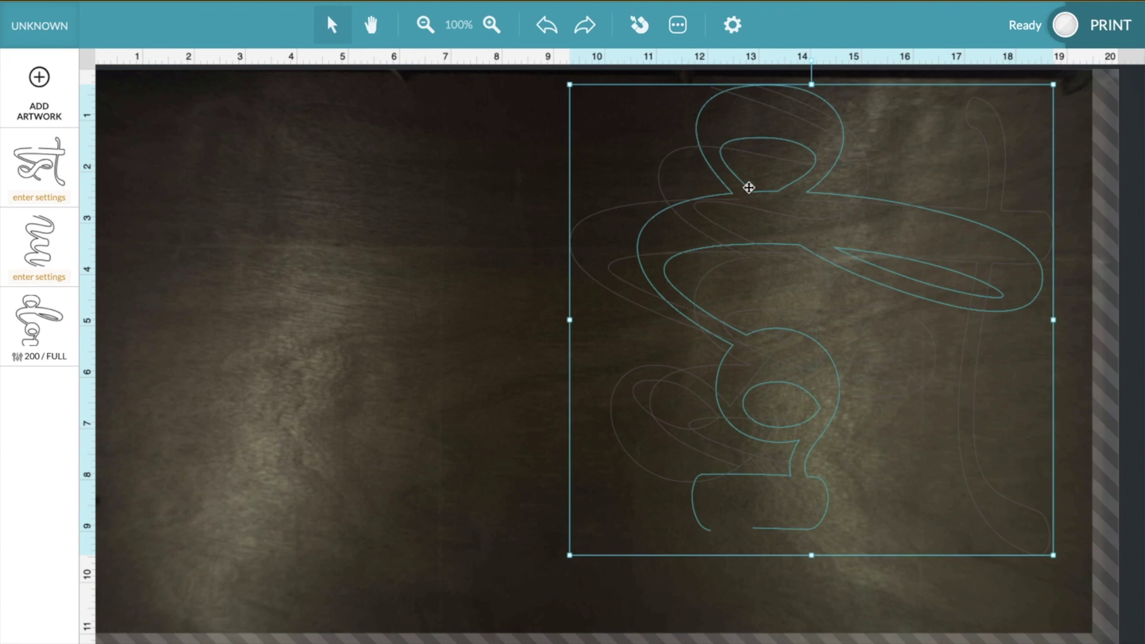
click(1114, 33)
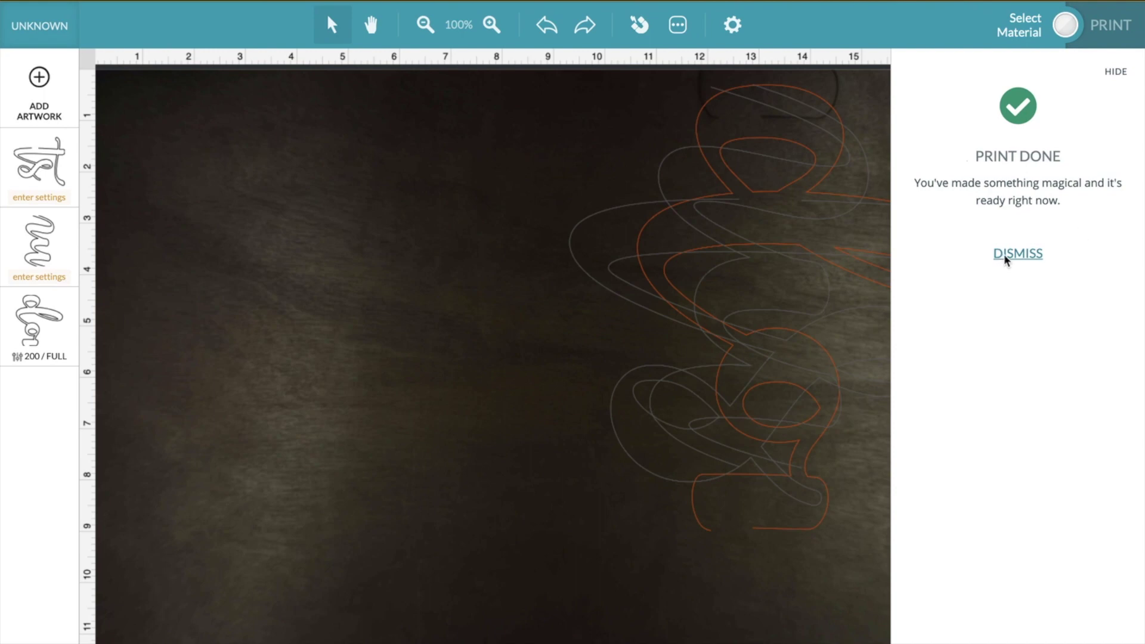
Ignore the already-cut third piece and give the second piece the Baltic Birch .12 cut setting.
click(1004, 255)
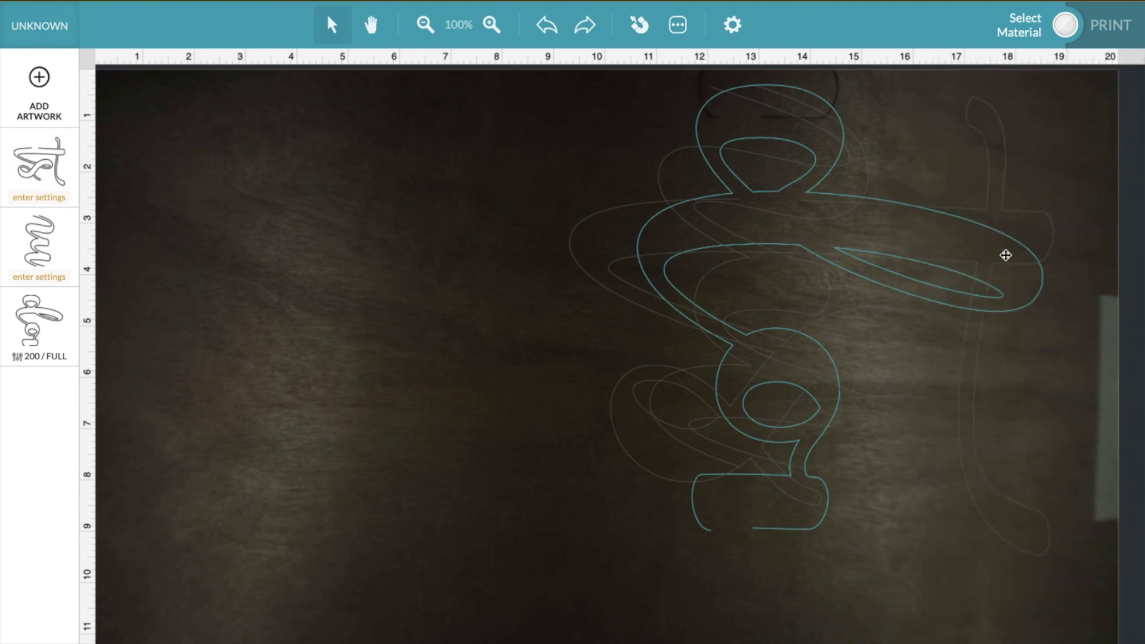
click(55, 328)
click(315, 78)
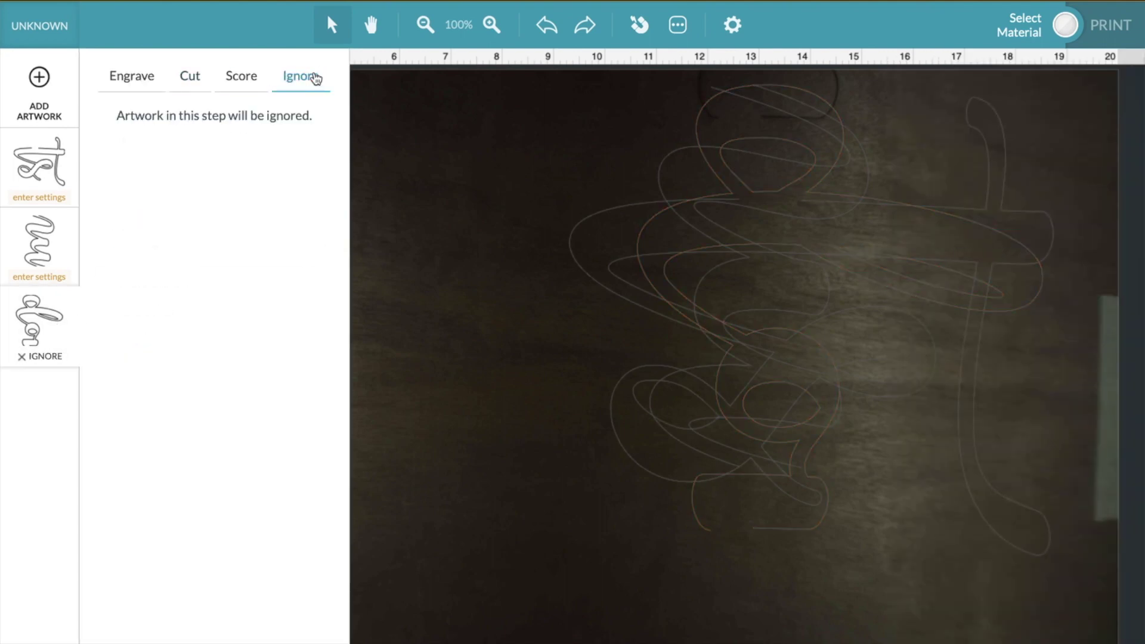
click(46, 254)
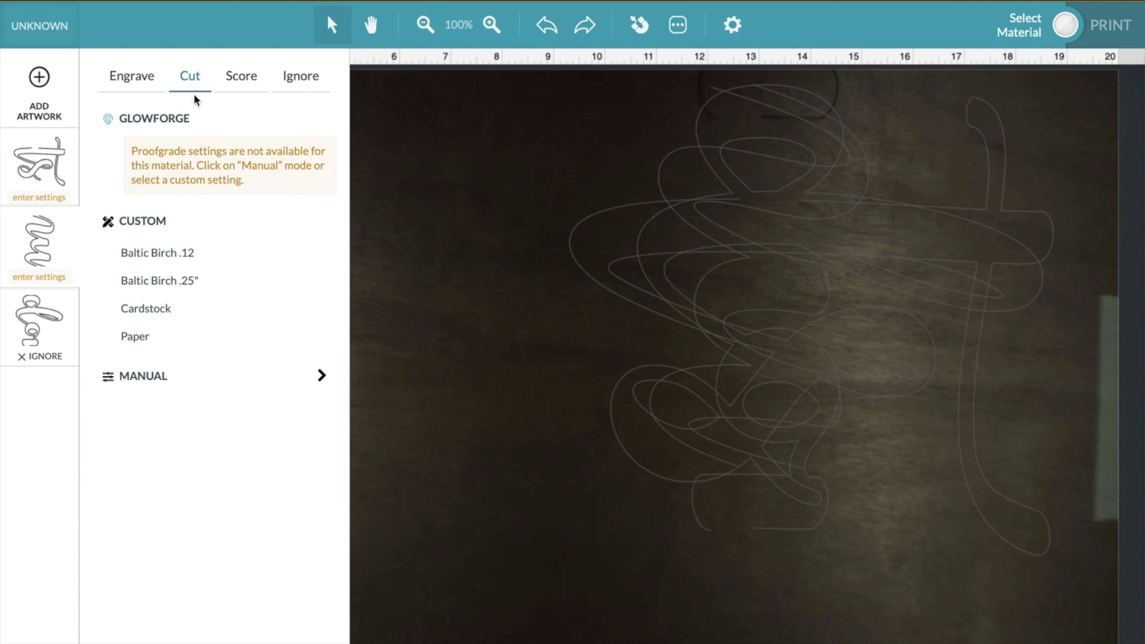
click(143, 255)
click(452, 256)
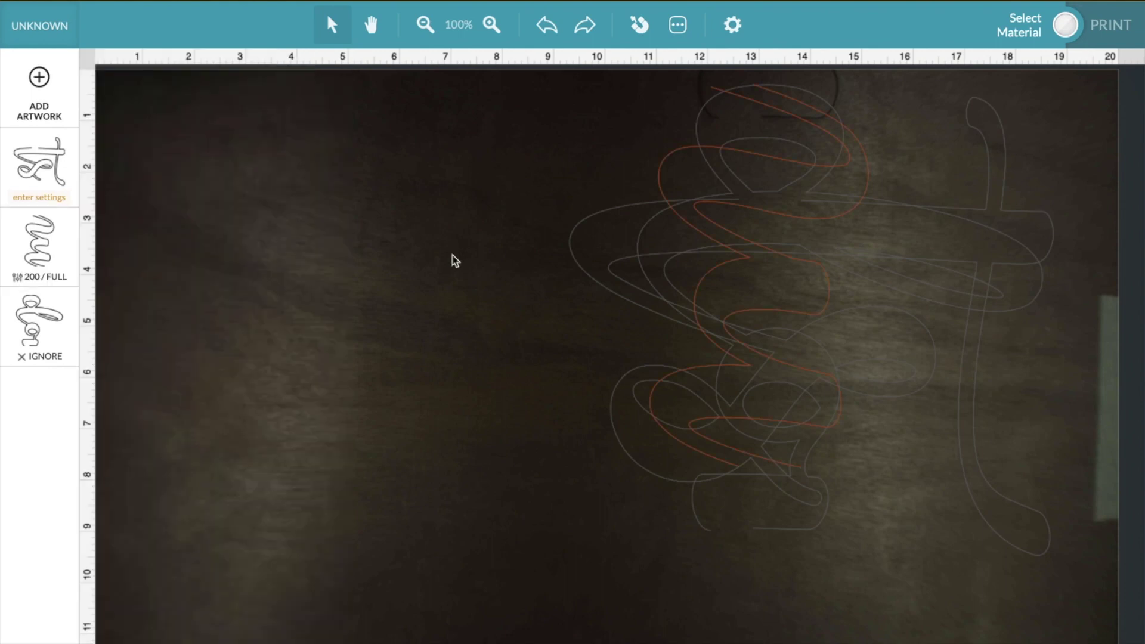
Set the laser focus on the plywood.
click(732, 24)
click(741, 114)
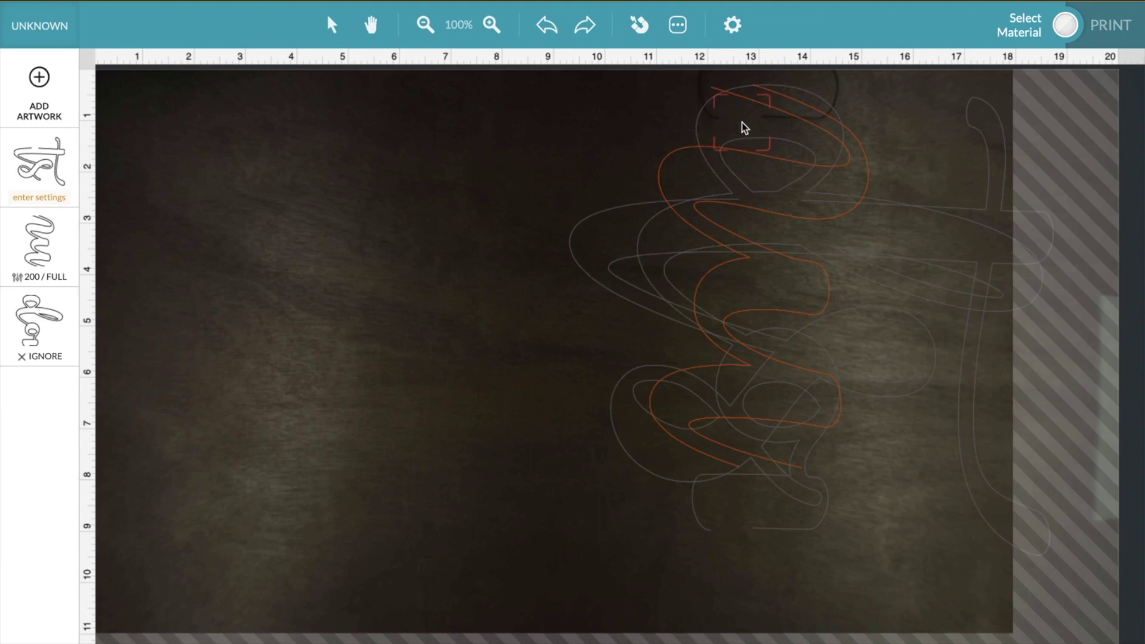
click(742, 123)
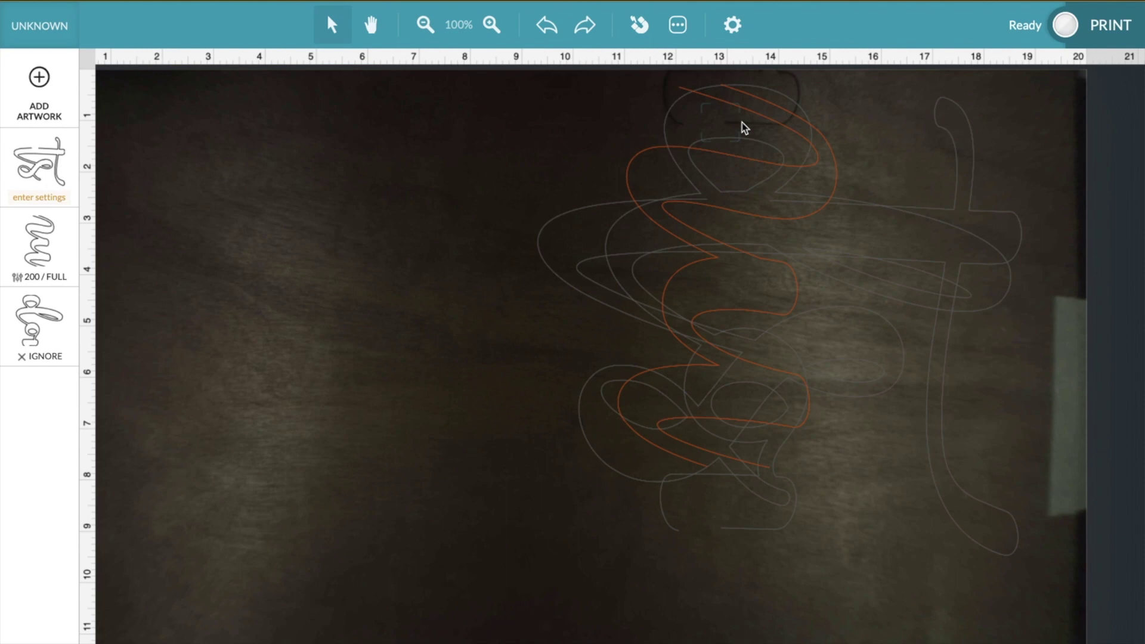
Zoom in on the alignment mark and drag the second piece's artwork down onto the engraved line.
click(491, 24)
click(492, 25)
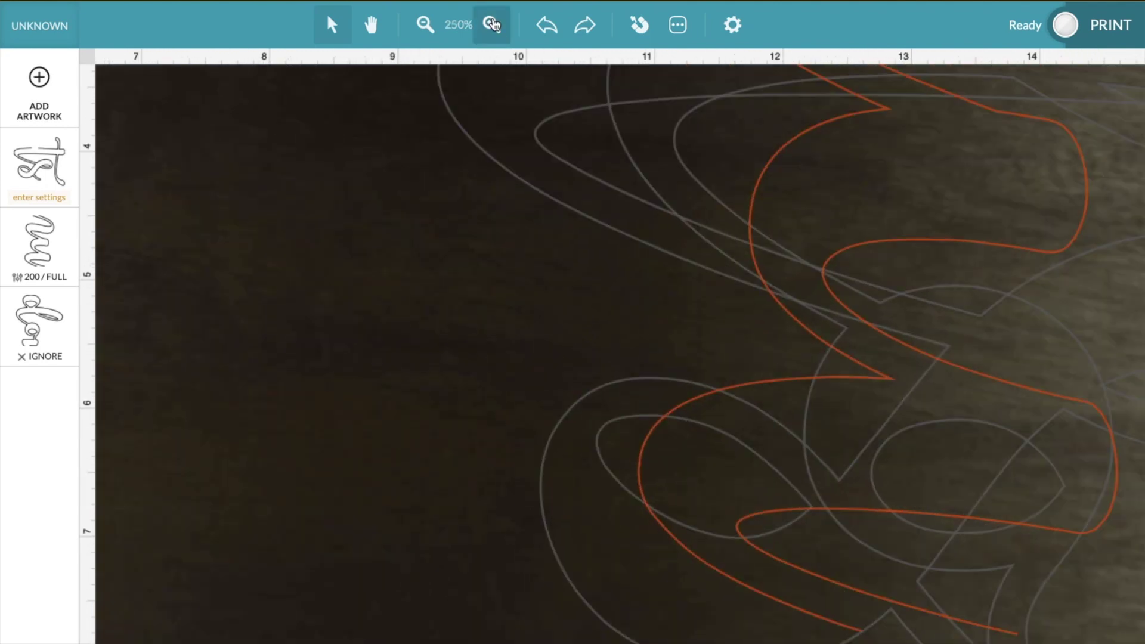
click(492, 25)
scroll(695, 168, up, 10)
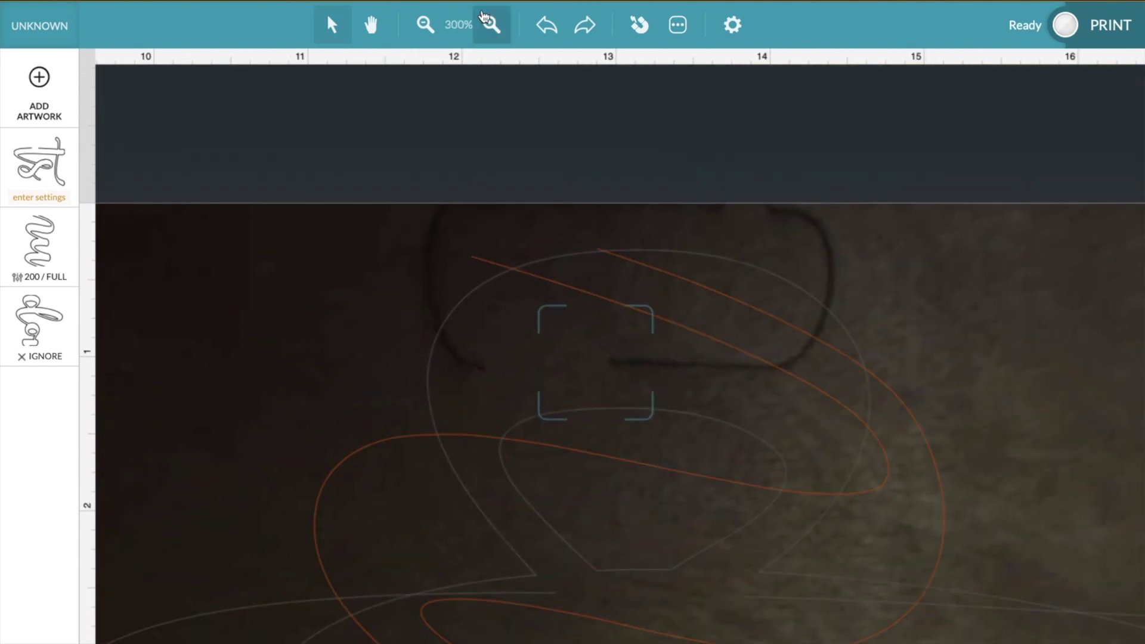
click(491, 25)
click(492, 25)
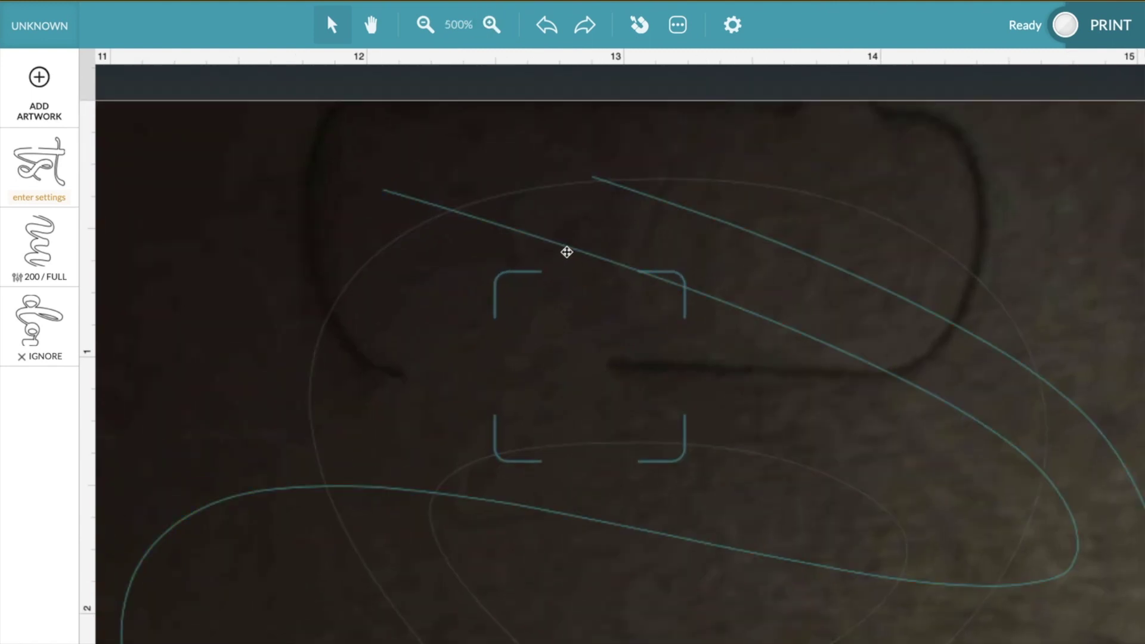
drag(567, 251, 583, 435)
click(529, 301)
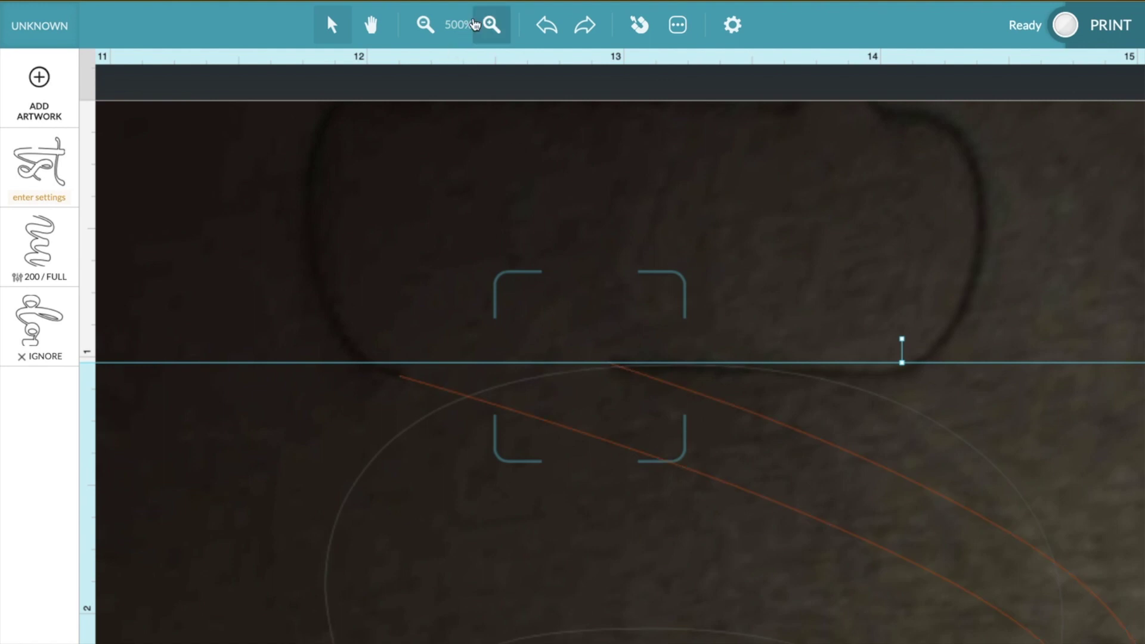
At 1000% zoom, nudge the artwork slightly right to line up, then start the cut.
click(492, 24)
scroll(513, 285, left, 2)
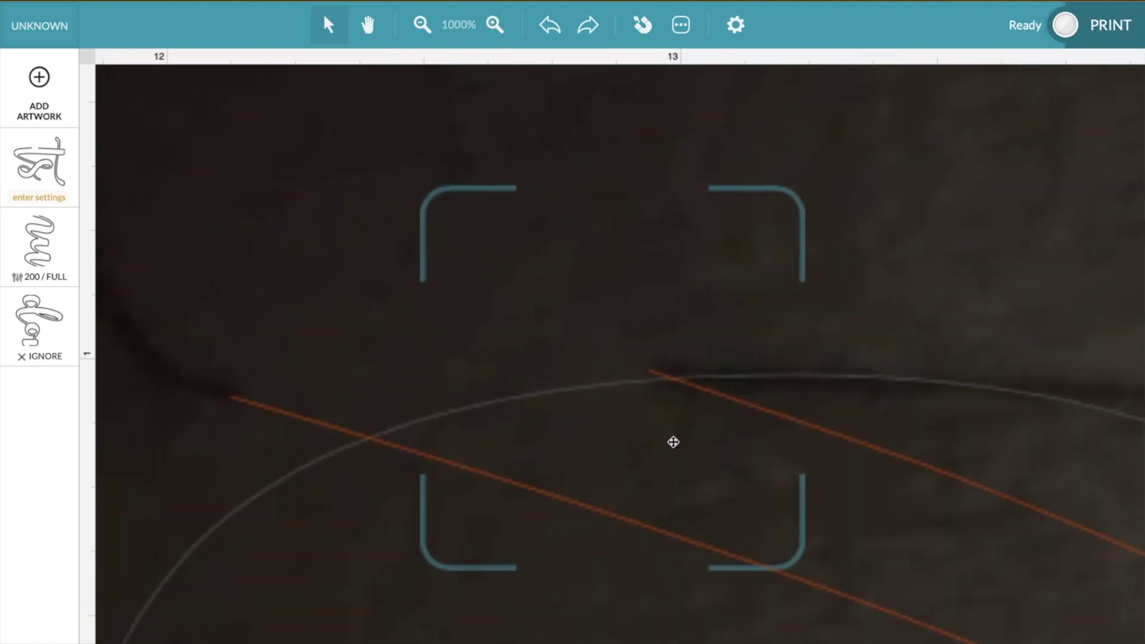
drag(332, 436, 335, 435)
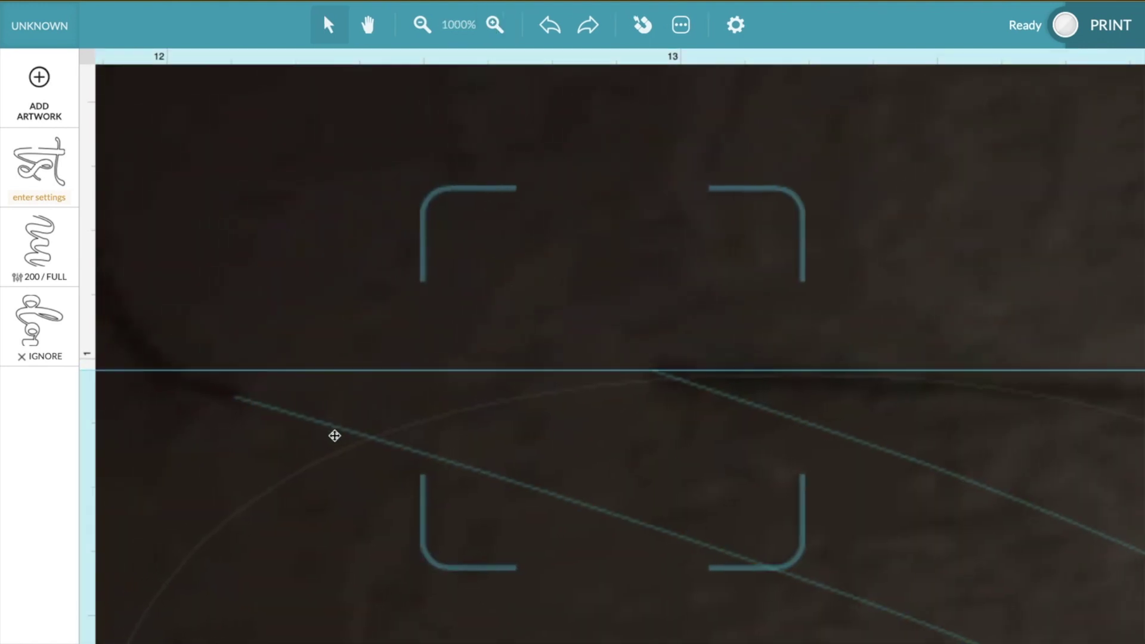
click(572, 227)
click(652, 380)
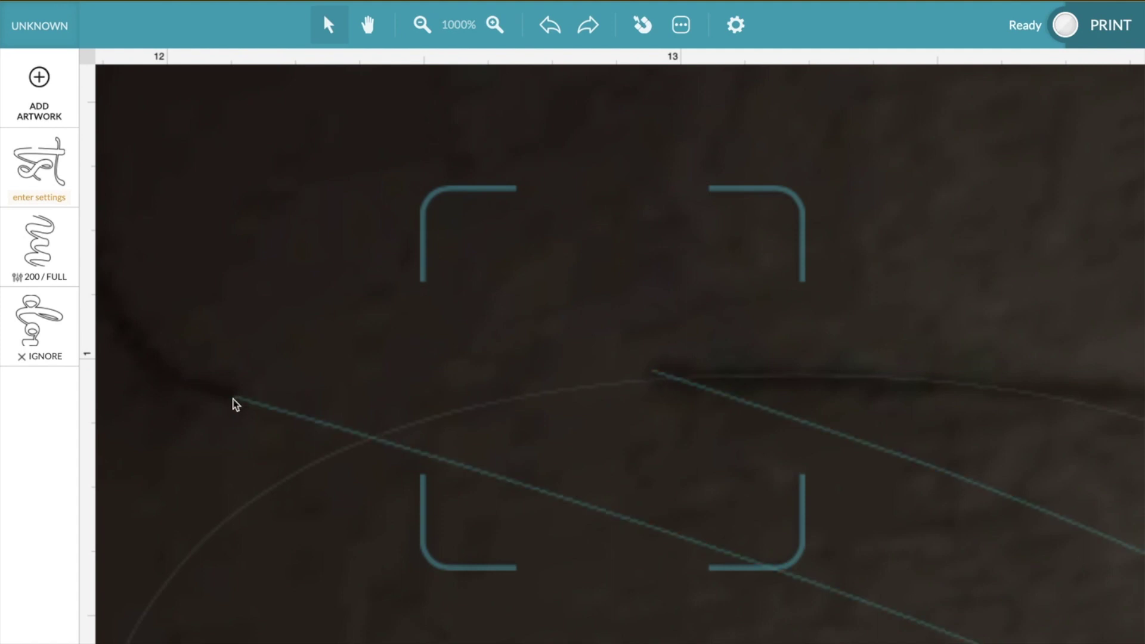
click(1118, 24)
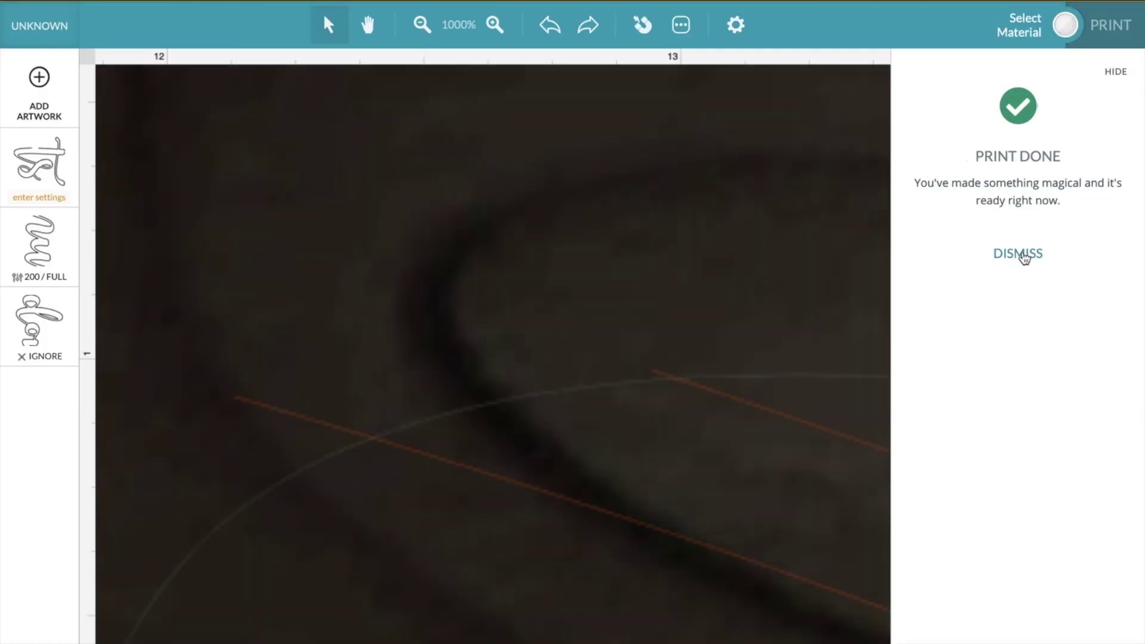
Ignore the cut second piece and give the first piece the Baltic Birch .12 cut setting.
click(1020, 254)
click(427, 36)
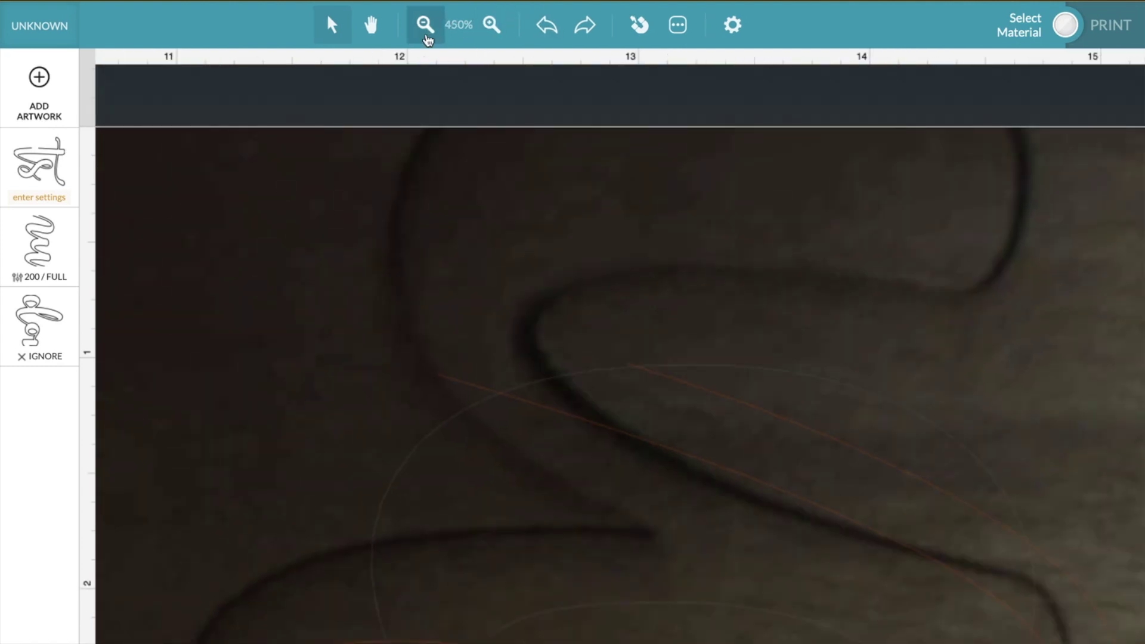
scroll(583, 263, down, 5)
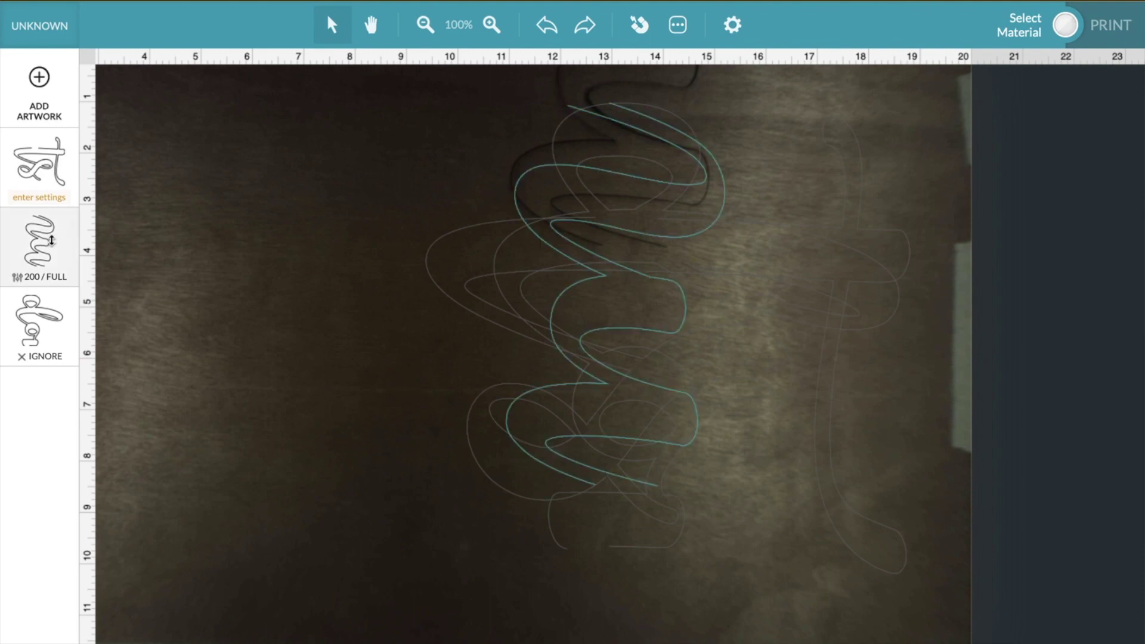
click(45, 249)
click(315, 78)
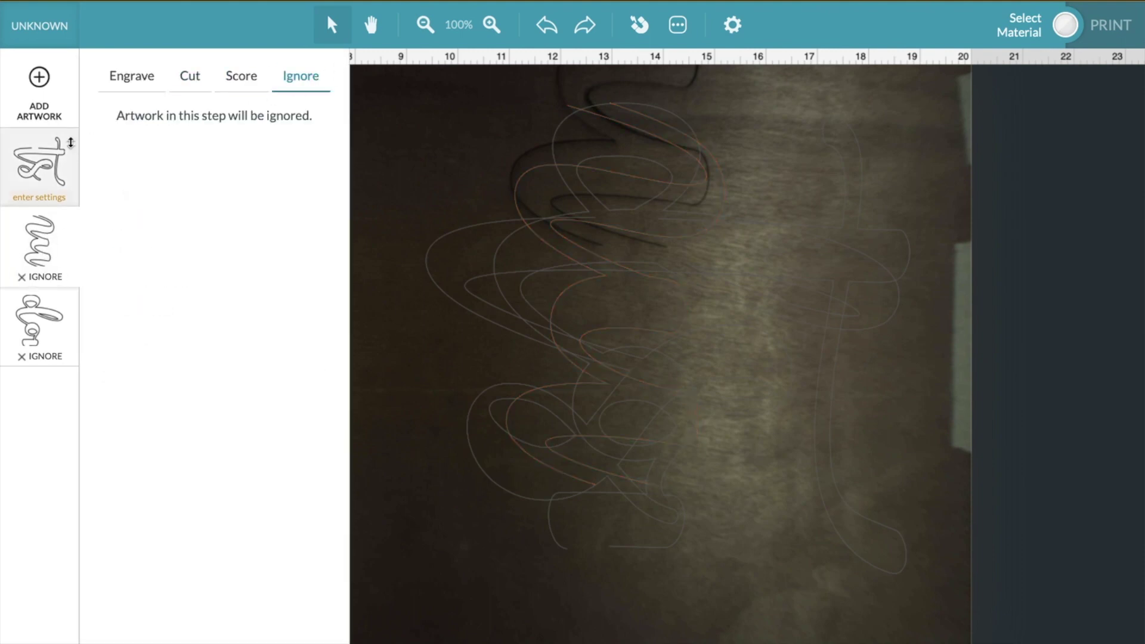
click(46, 166)
click(146, 253)
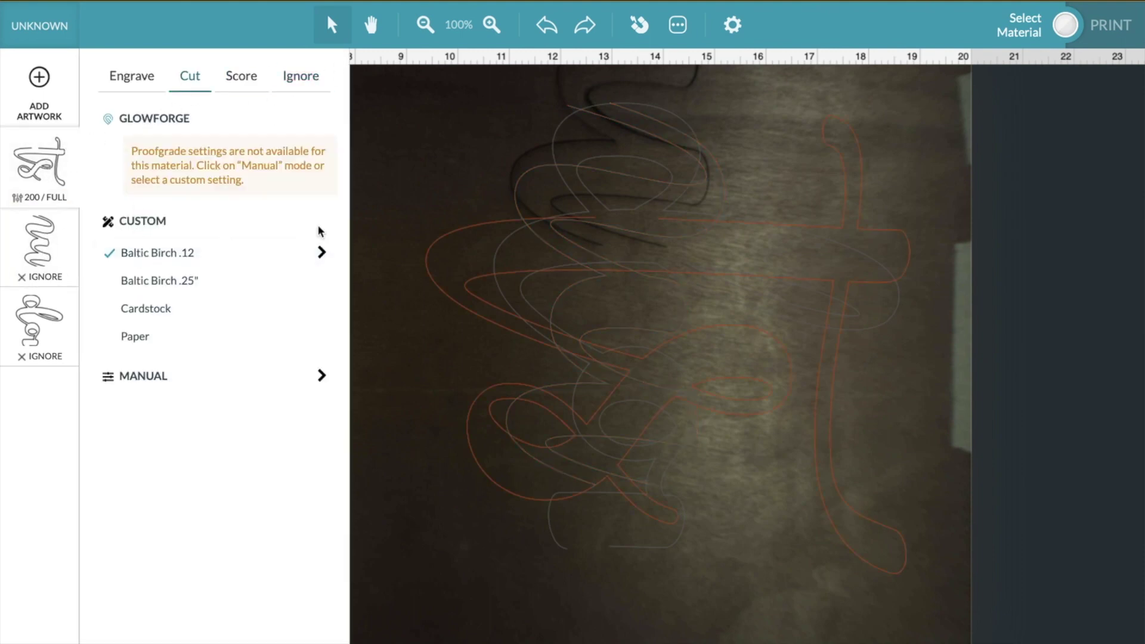
click(407, 195)
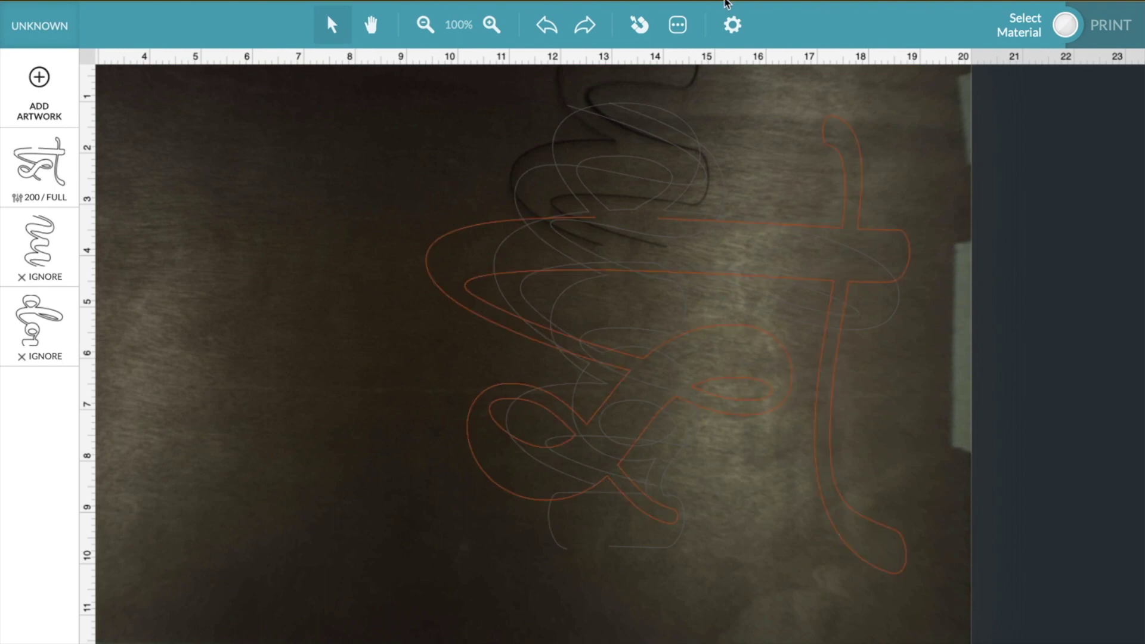
Set the laser focus on the plywood.
click(733, 25)
click(763, 122)
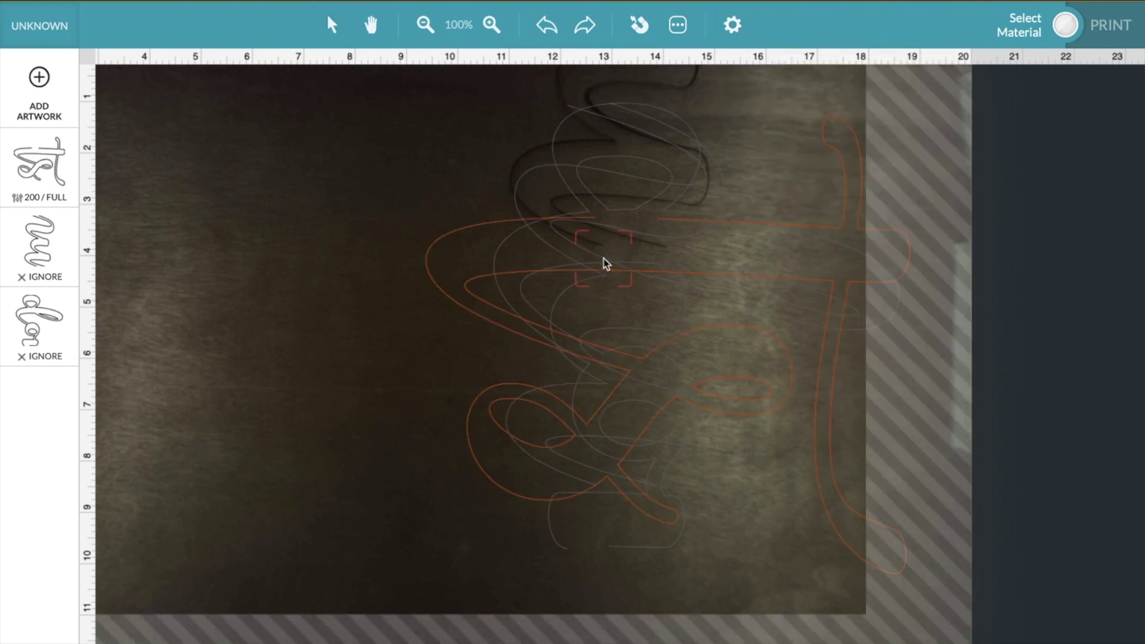
click(601, 251)
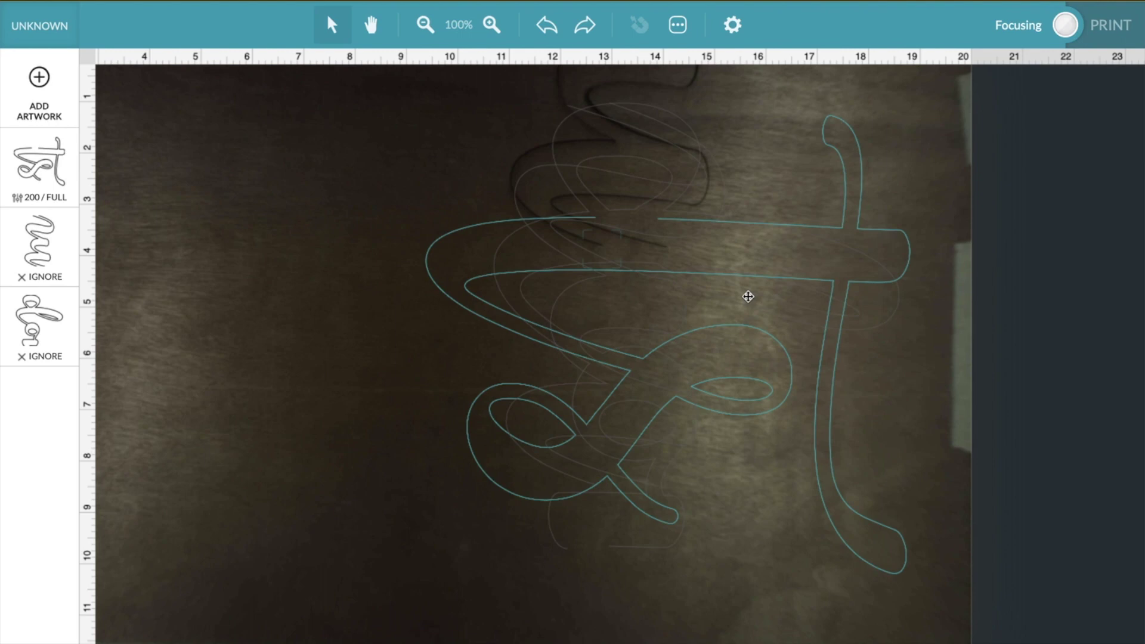
Nudge the first piece down and right onto the existing stroke at 500% zoom, then cut it.
click(710, 225)
drag(710, 225, 711, 254)
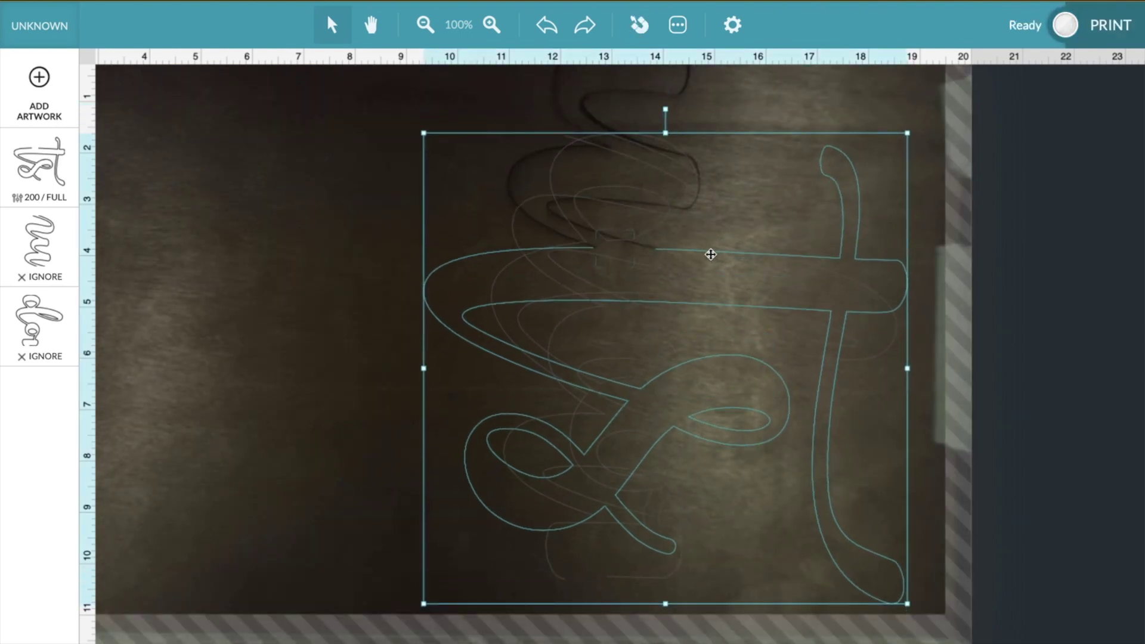
click(492, 25)
click(492, 24)
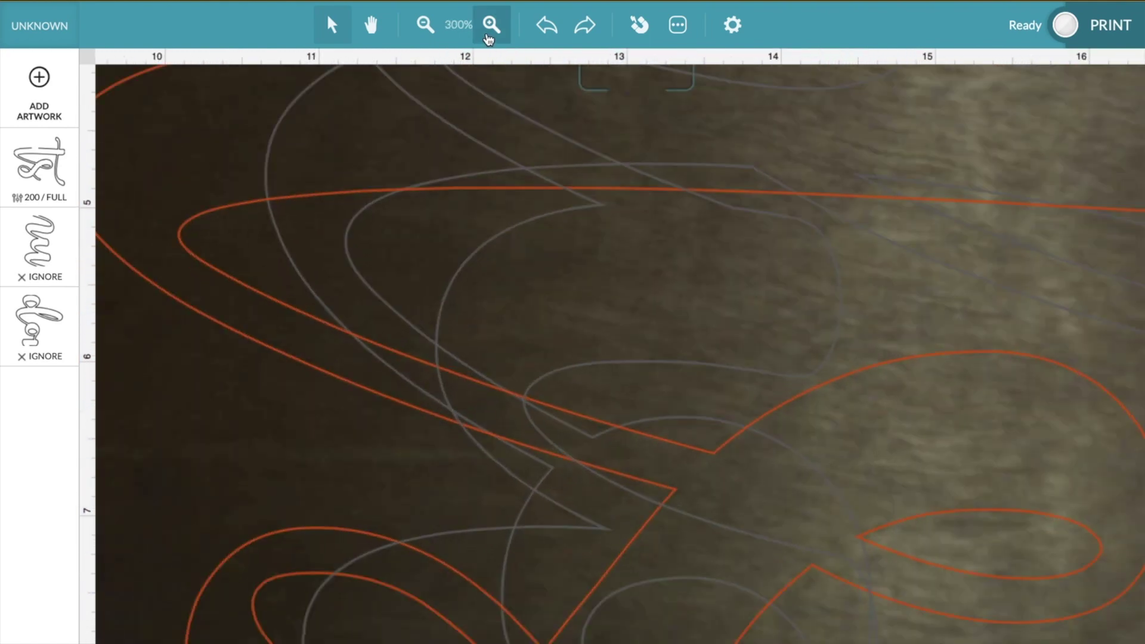
click(492, 24)
scroll(549, 202, up, 10)
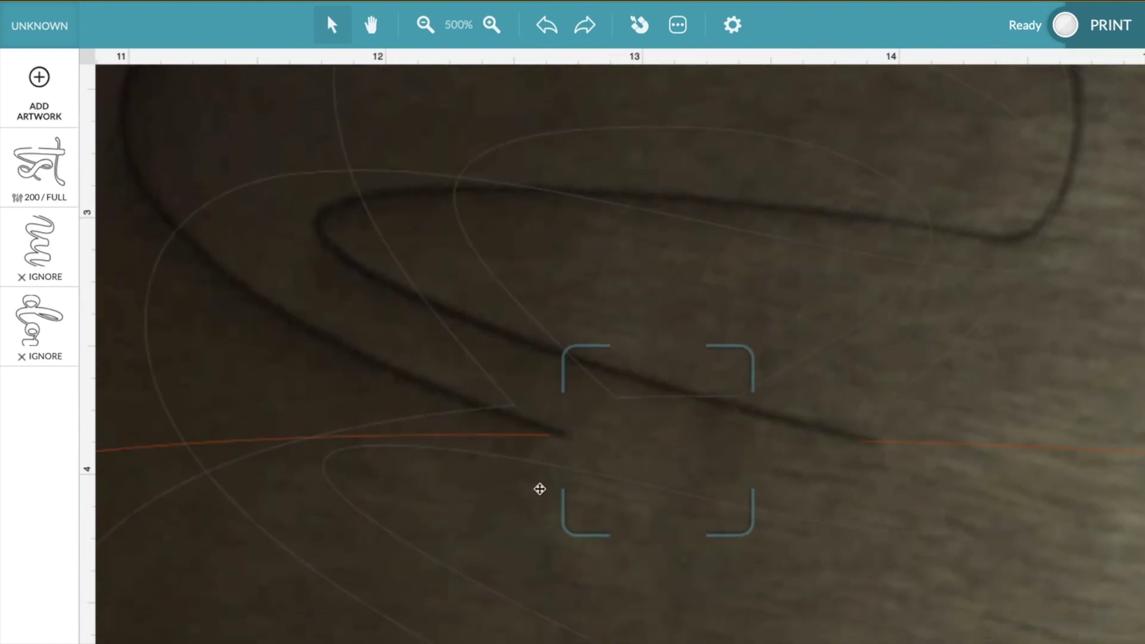
drag(529, 442, 540, 440)
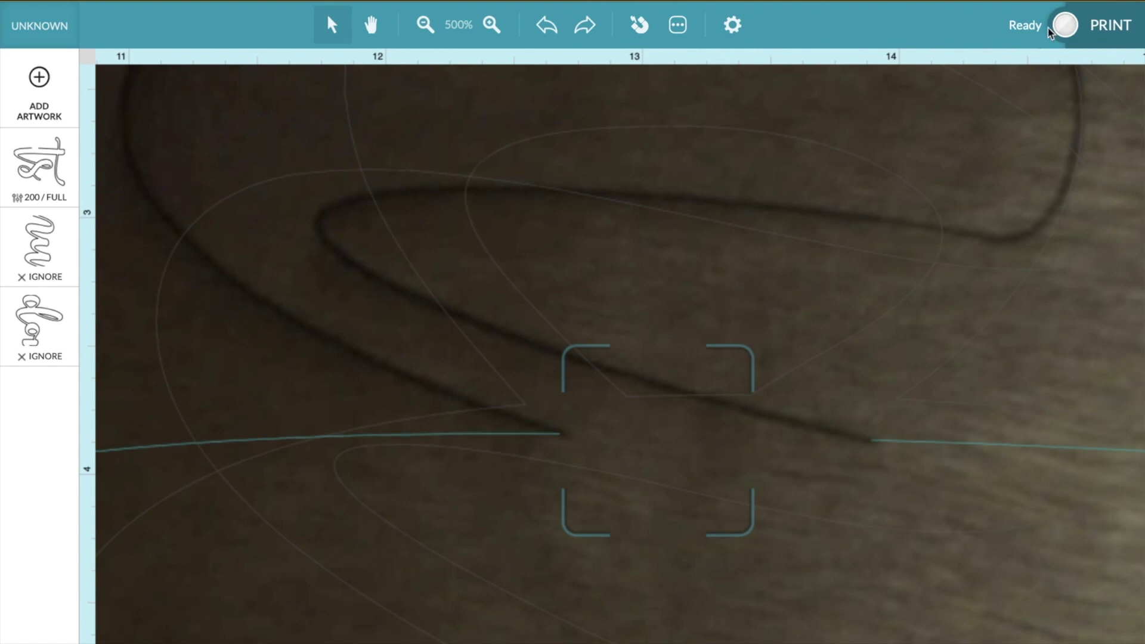
click(1103, 31)
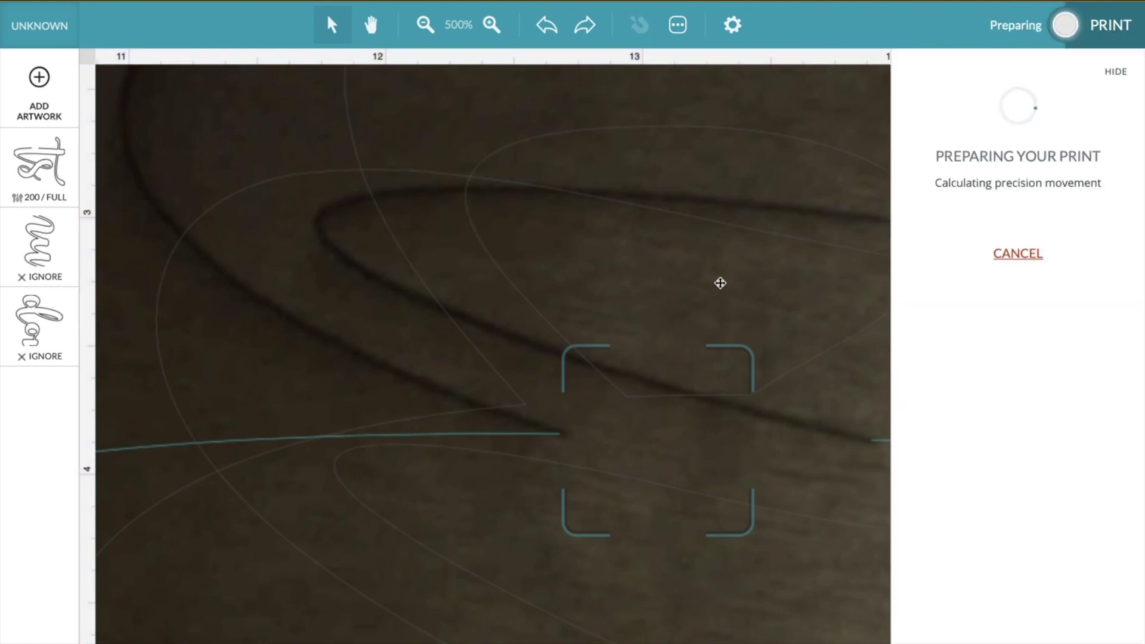